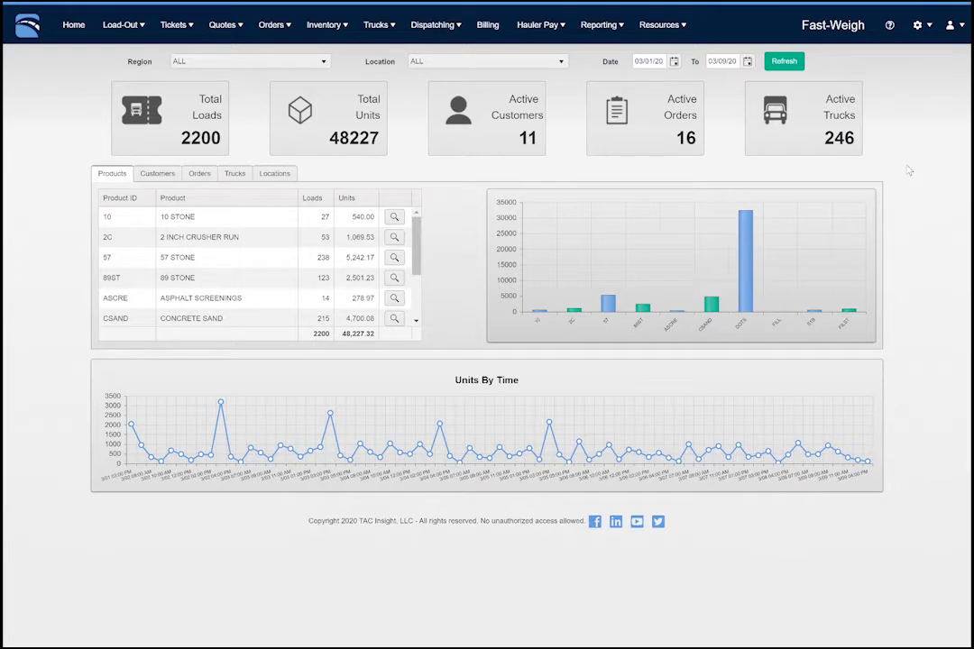
Step: Open the orders list and sort it by order number in descending order
{"action": "left_click", "coordinate": [262, 25]}
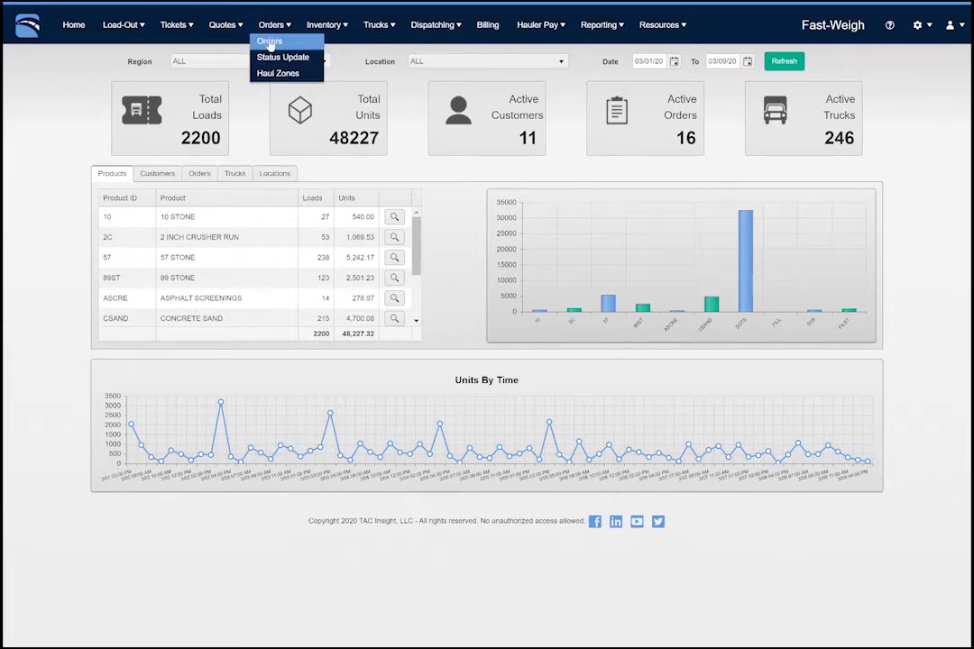
{"action": "left_click", "coordinate": [270, 42]}
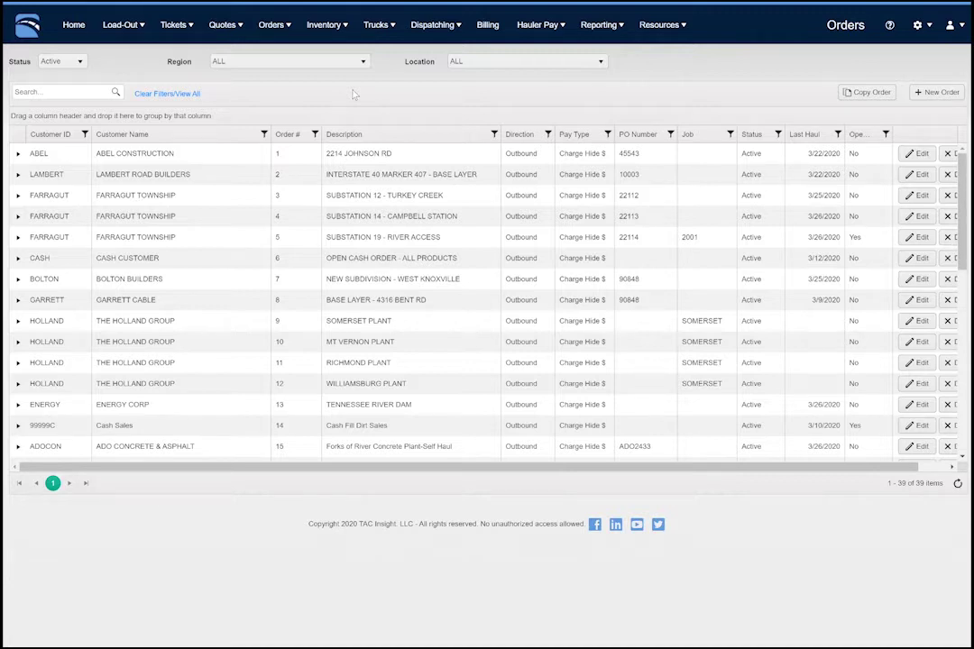
{"action": "left_click", "coordinate": [297, 140]}
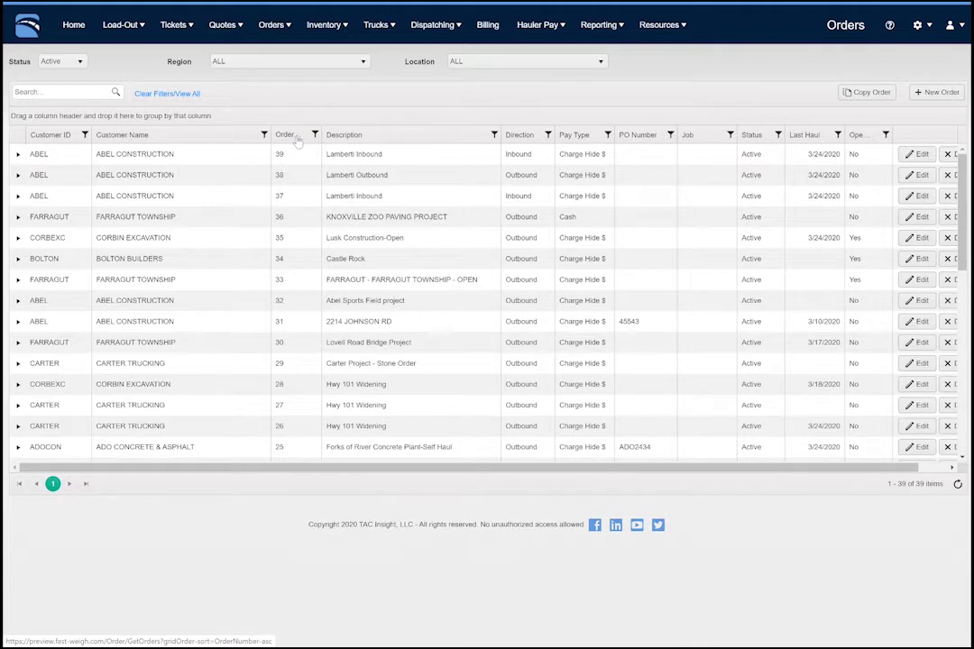
Step: Search the orders for "FARR" and filter the customer name column to values containing FARR
{"action": "left_click", "coordinate": [106, 94]}
{"action": "type", "text": "FARR"}
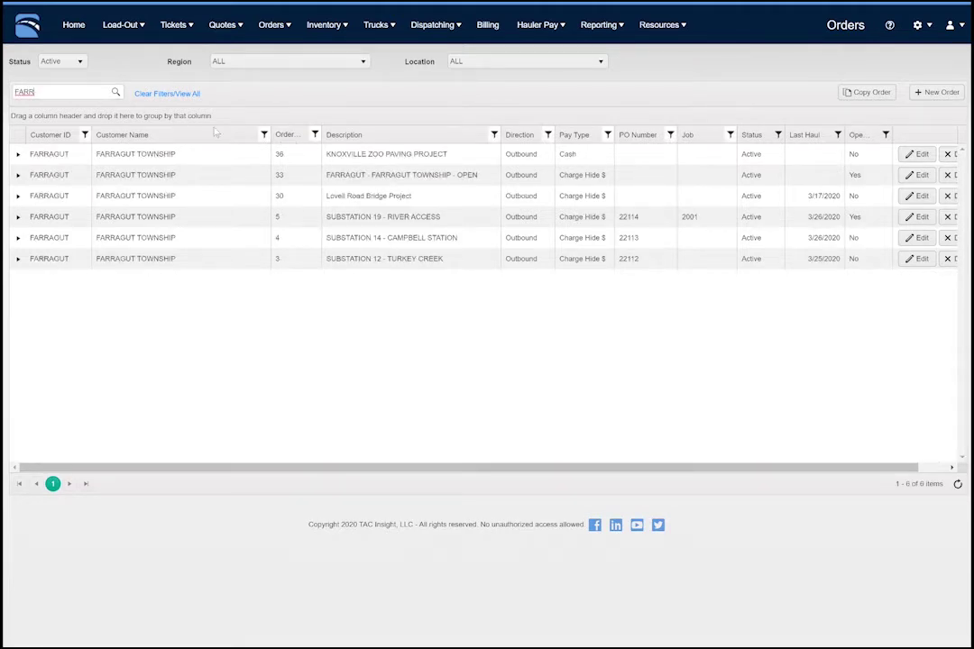
{"action": "left_click", "coordinate": [264, 134]}
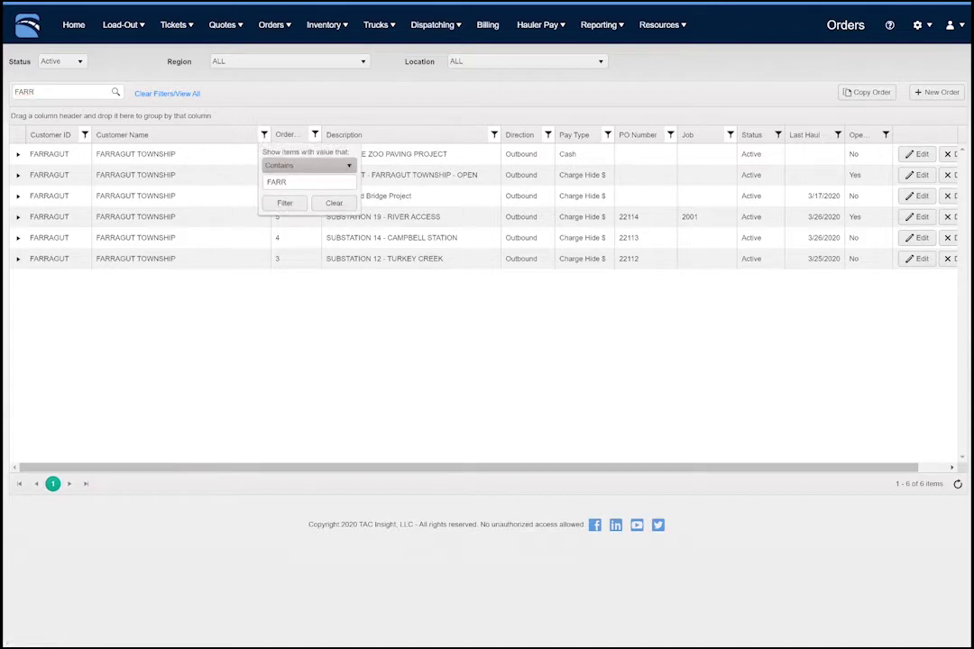
{"action": "left_click", "coordinate": [287, 204]}
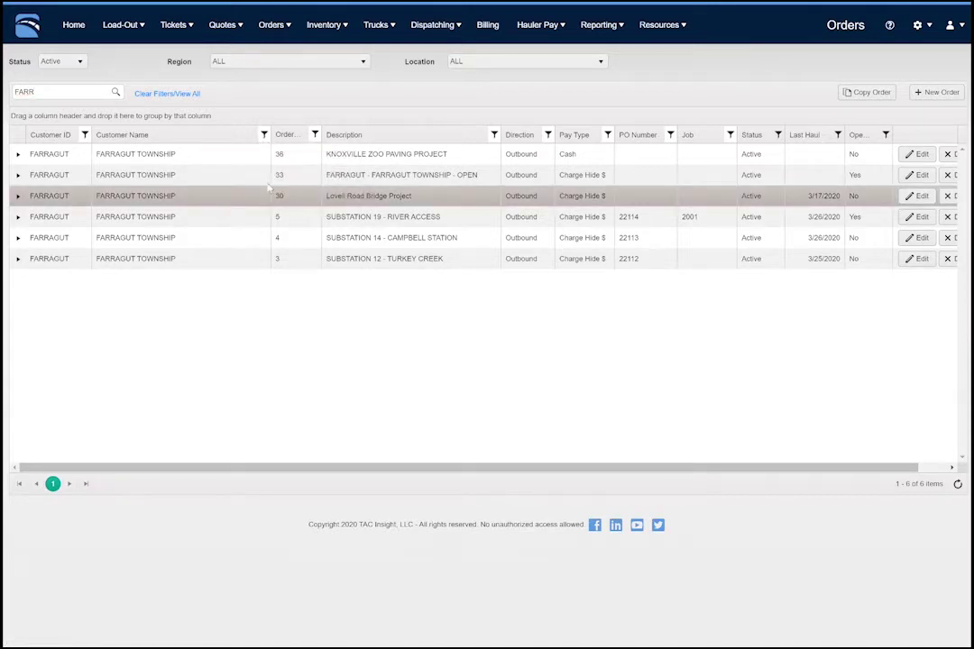
Step: Clear all filters on the orders list and limit it to the TN - TENNESSEE PLANTS region
{"action": "left_click", "coordinate": [167, 93]}
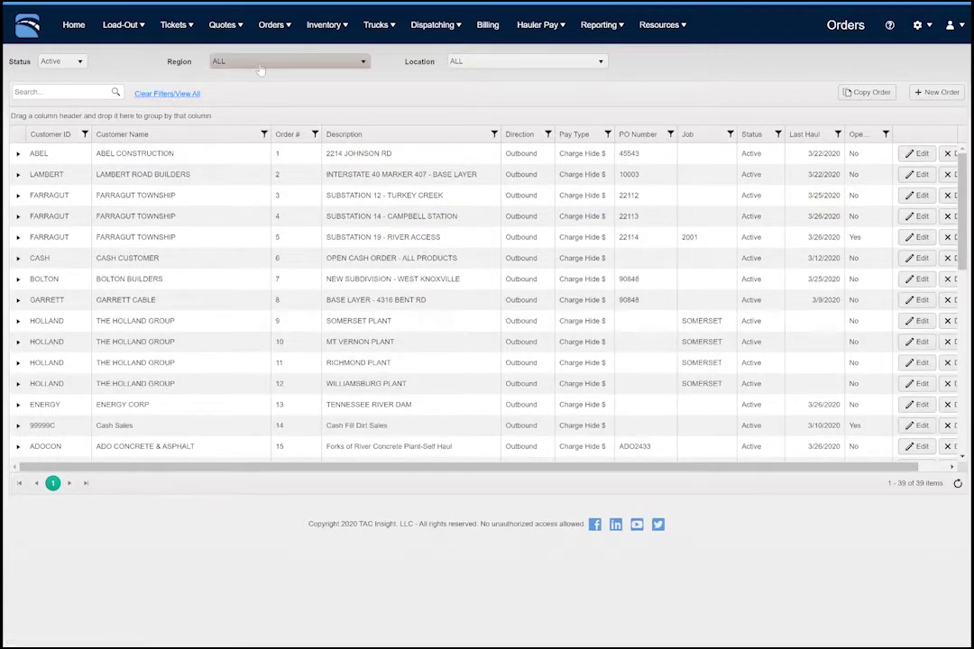
{"action": "left_click", "coordinate": [260, 63]}
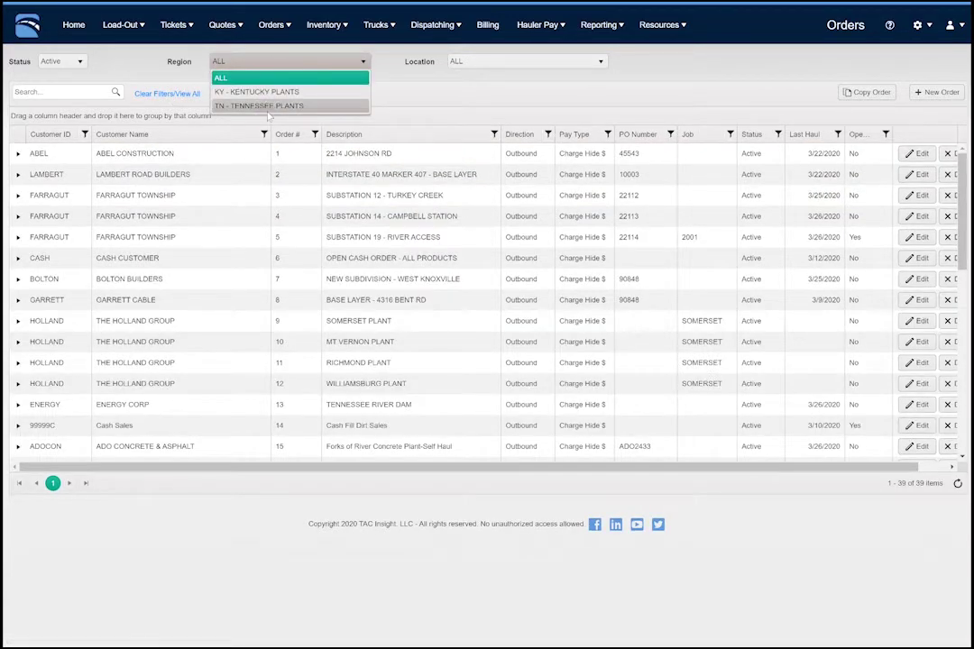
{"action": "left_click", "coordinate": [227, 104]}
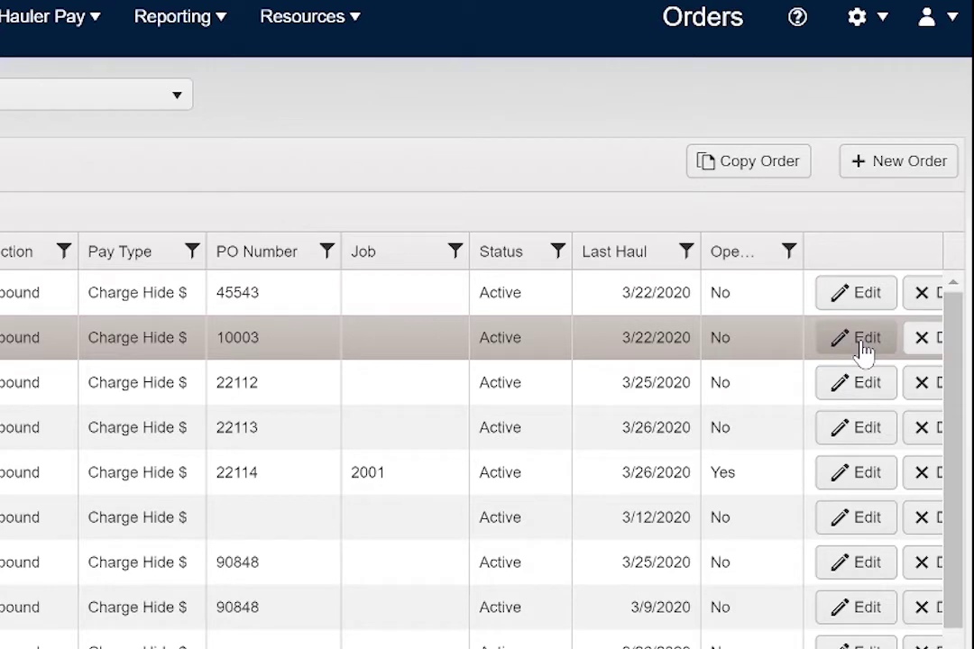
Step: Create a new order with the description KNOXVILLE ZOO PAVING PROJECT
{"action": "left_click", "coordinate": [863, 168]}
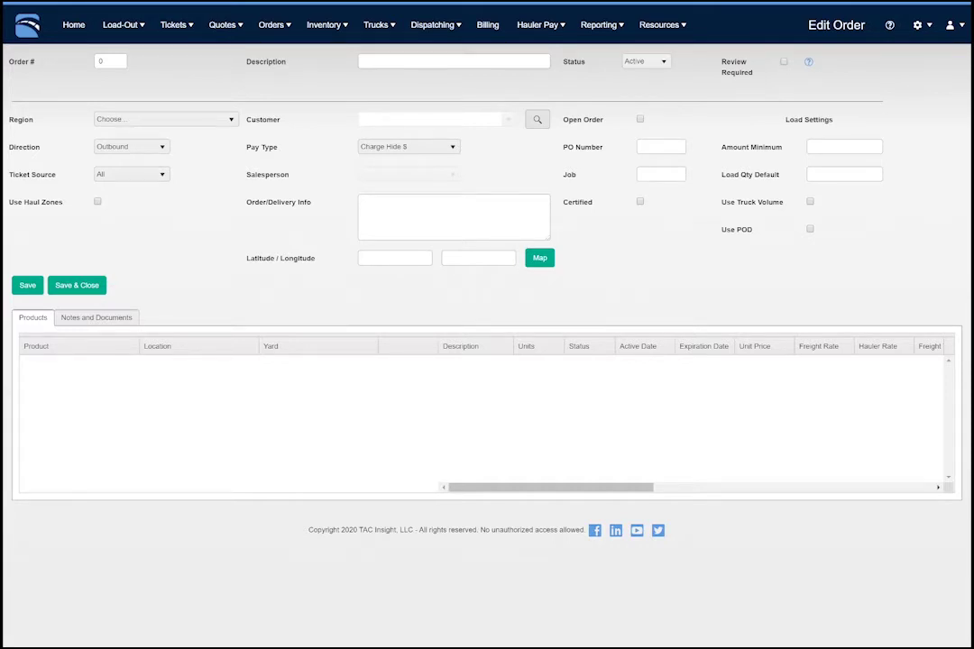
{"action": "left_click", "coordinate": [454, 62]}
{"action": "type", "text": "KNOX"}
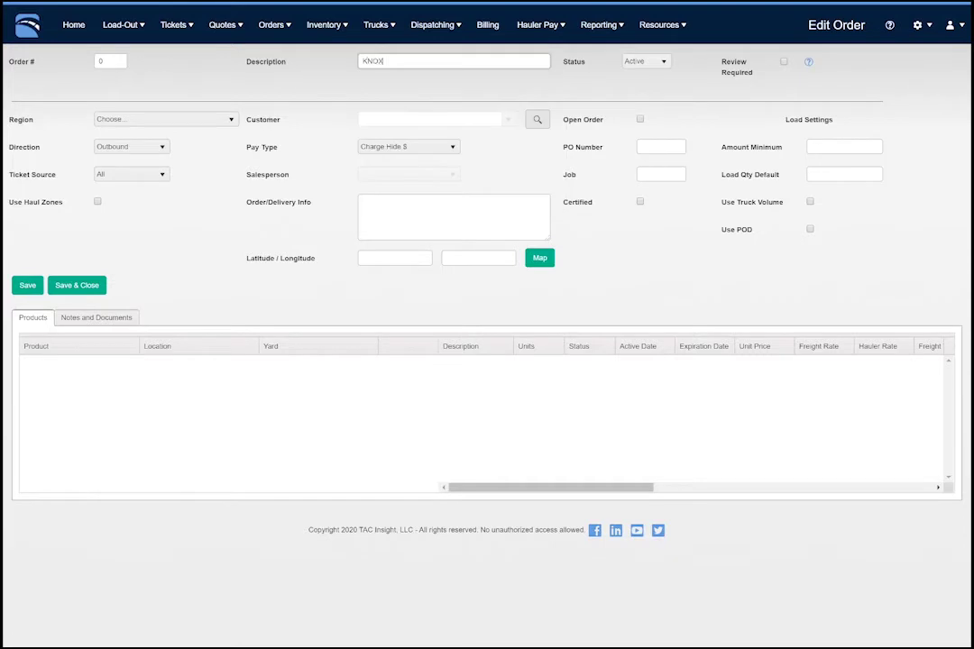
{"action": "type", "text": "VILLE ZOO PAVING PROJECT"}
Step: Try the Closed status on the order and restore Active, and turn Review Required on and back off
{"action": "left_click", "coordinate": [646, 63]}
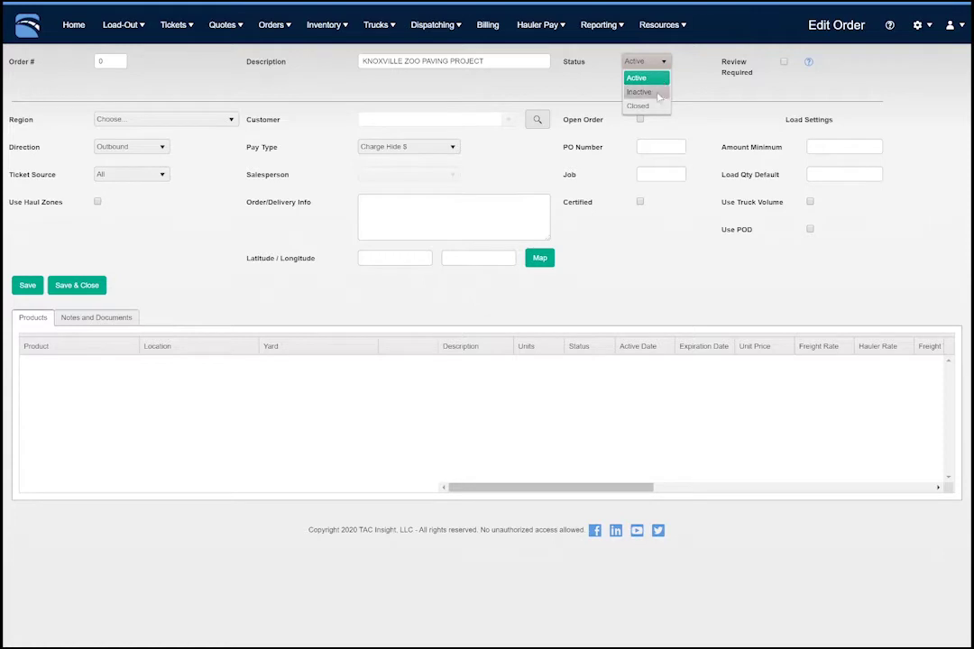
{"action": "left_click", "coordinate": [654, 106]}
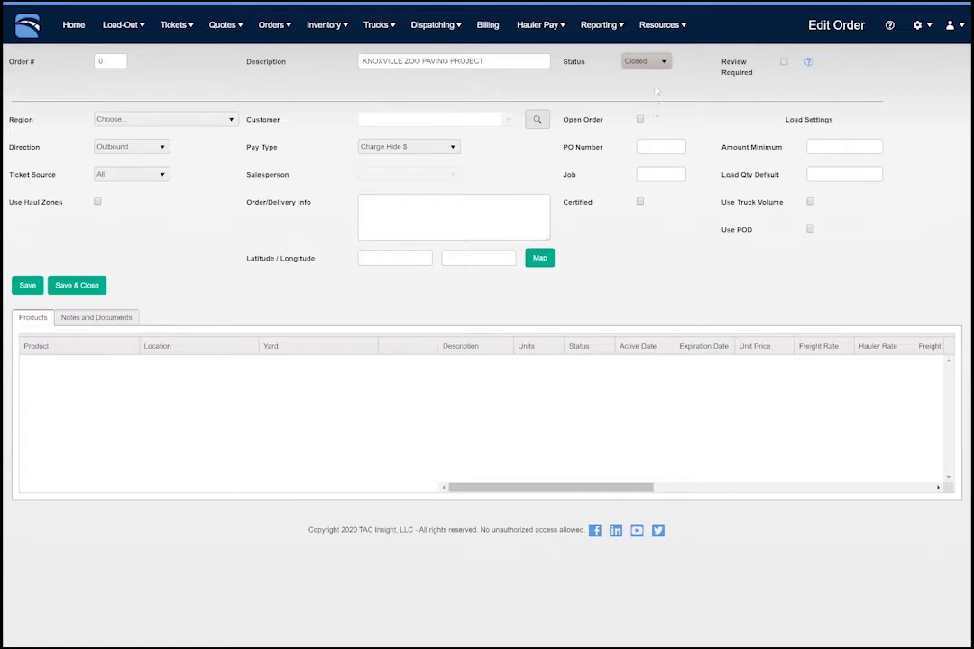
{"action": "left_click", "coordinate": [644, 62]}
{"action": "left_click", "coordinate": [648, 79]}
{"action": "left_click", "coordinate": [784, 62]}
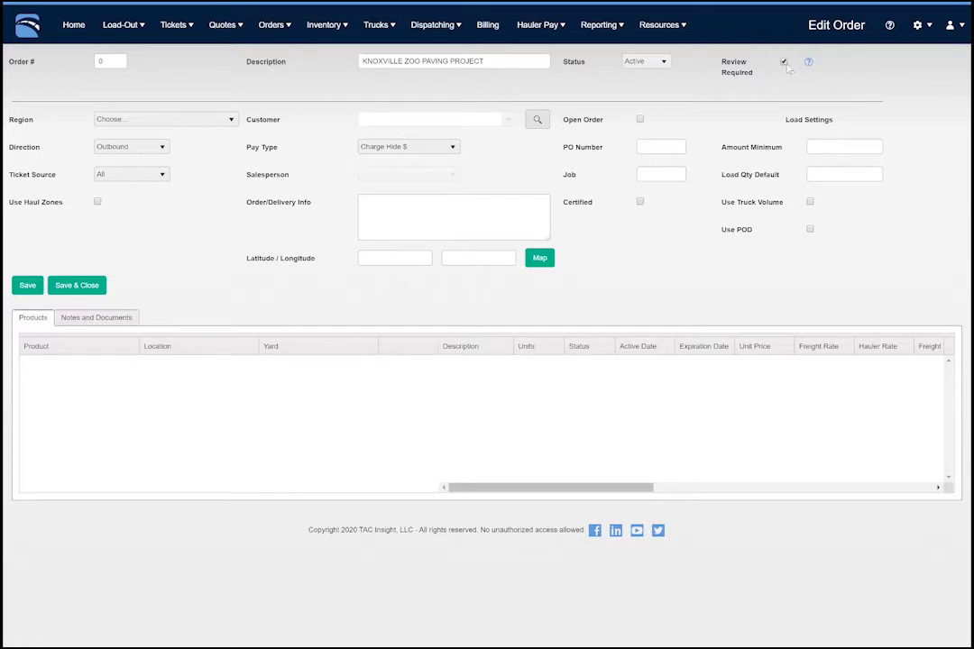
{"action": "left_click", "coordinate": [784, 62]}
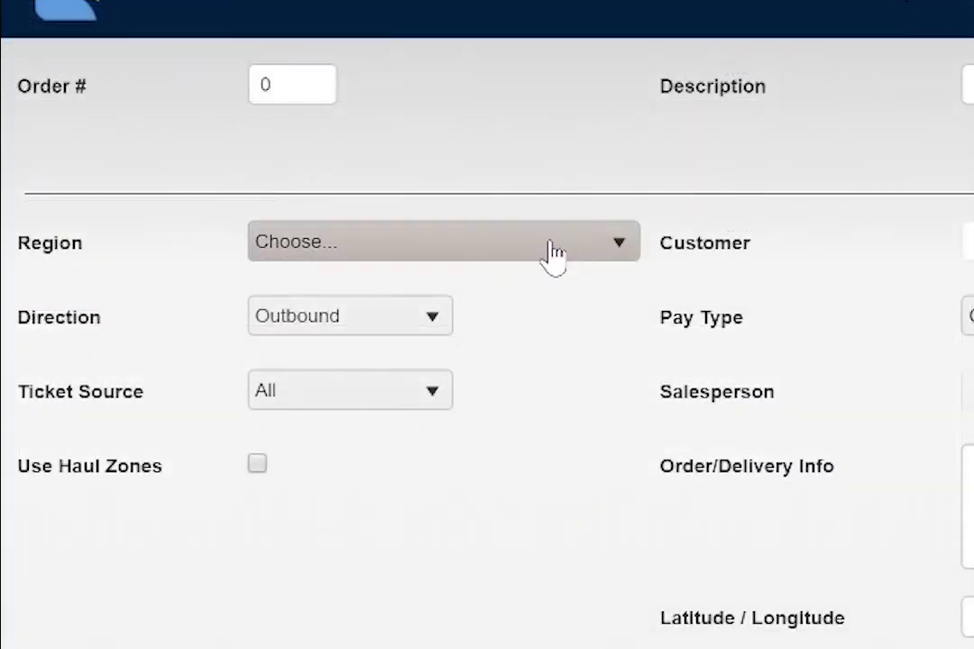
Step: Set the order's region to TN - TENNESSEE PLANTS and its direction to Outbound
{"action": "left_click", "coordinate": [552, 253]}
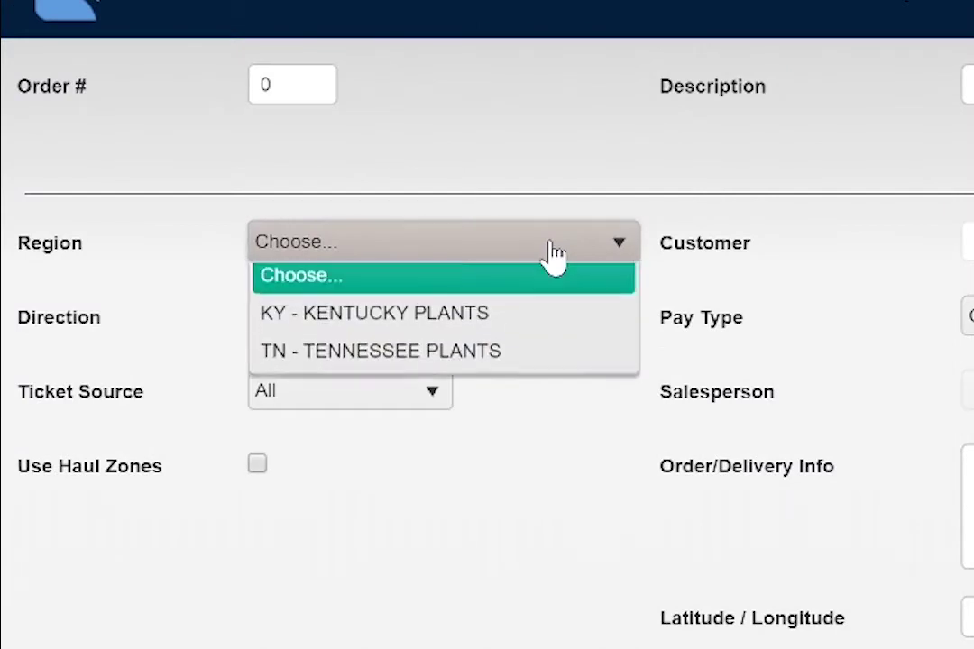
{"action": "left_click", "coordinate": [486, 371]}
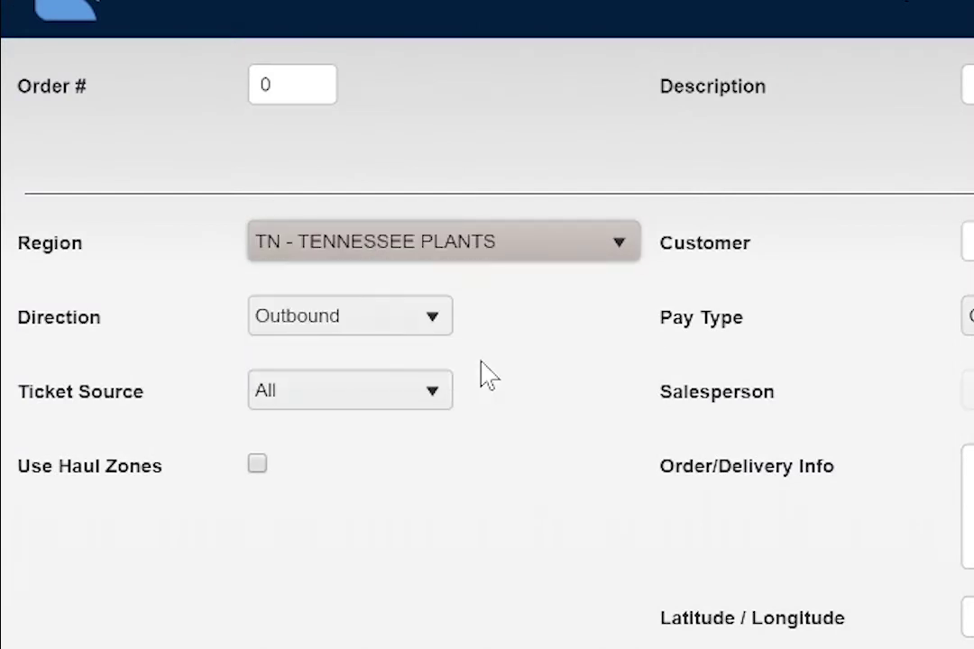
{"action": "left_click", "coordinate": [440, 325]}
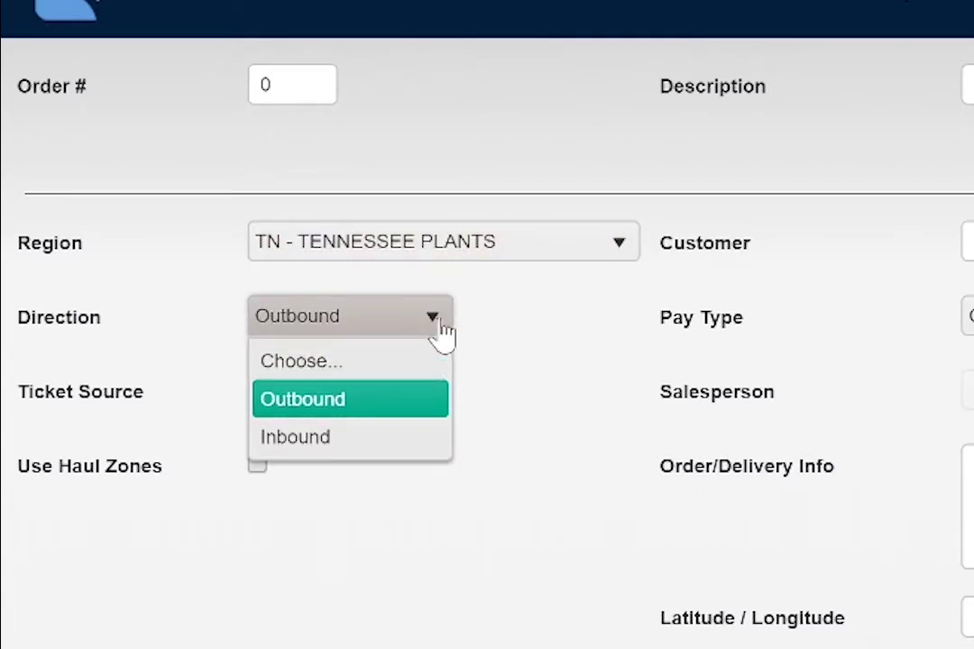
{"action": "left_click", "coordinate": [401, 436]}
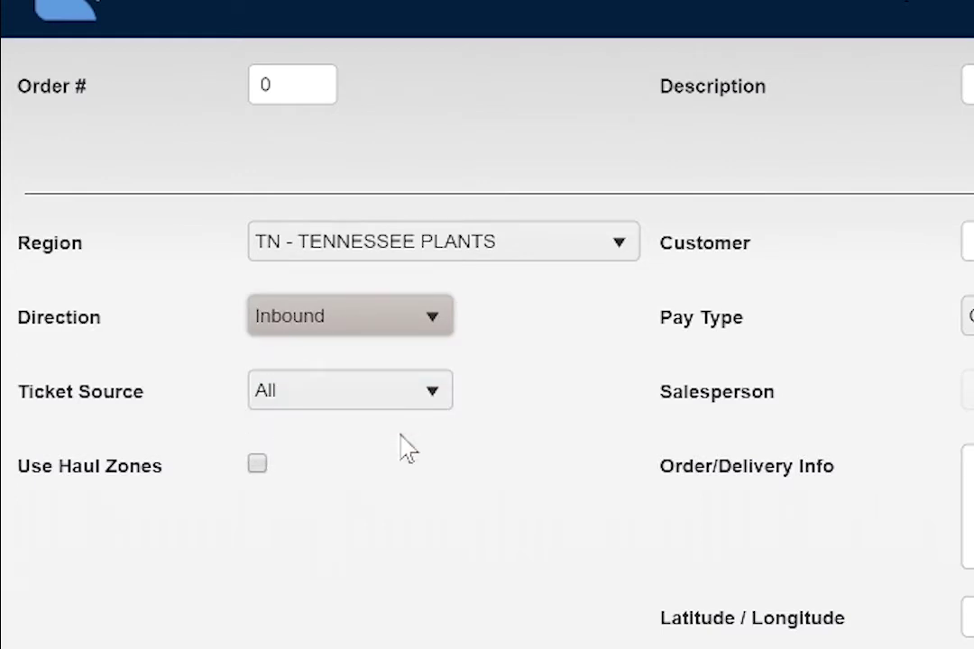
{"action": "left_click", "coordinate": [397, 327]}
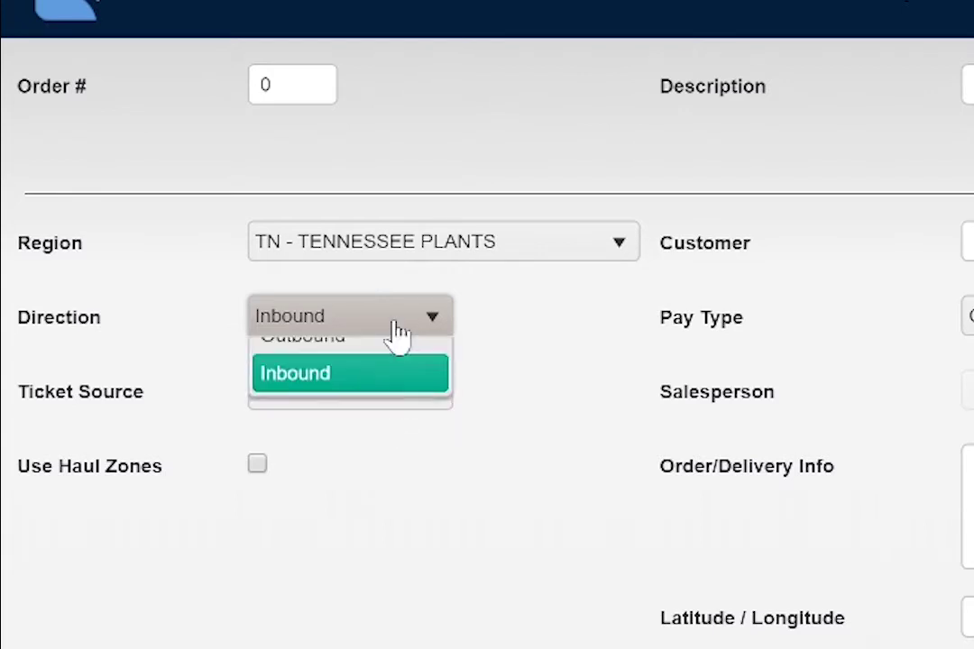
{"action": "left_click", "coordinate": [407, 406]}
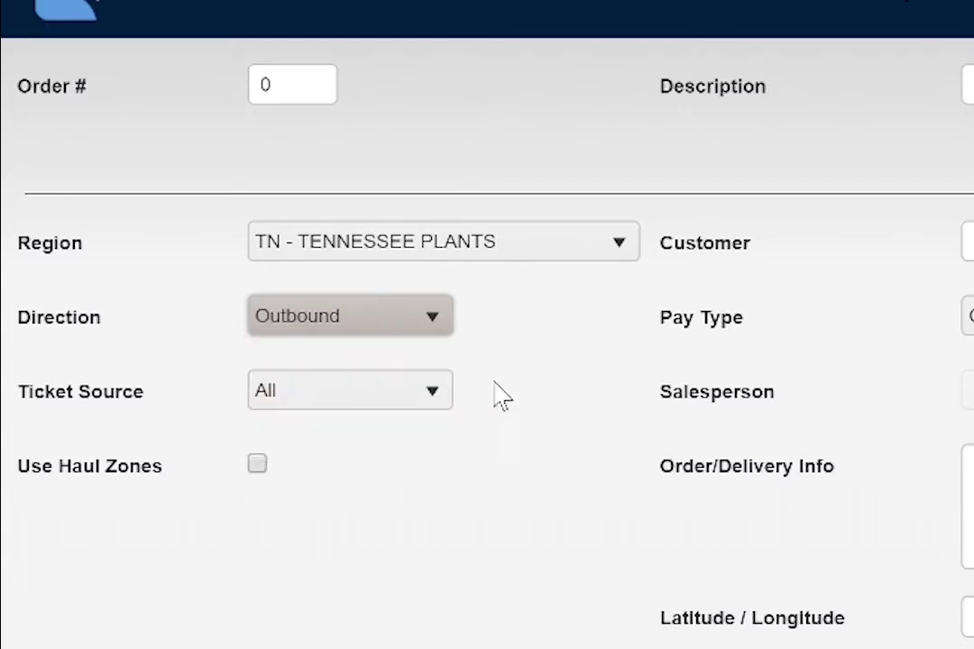
Step: Review the ticket source options while keeping All, and turn Use Haul Zones on and back off
{"action": "left_click", "coordinate": [426, 408]}
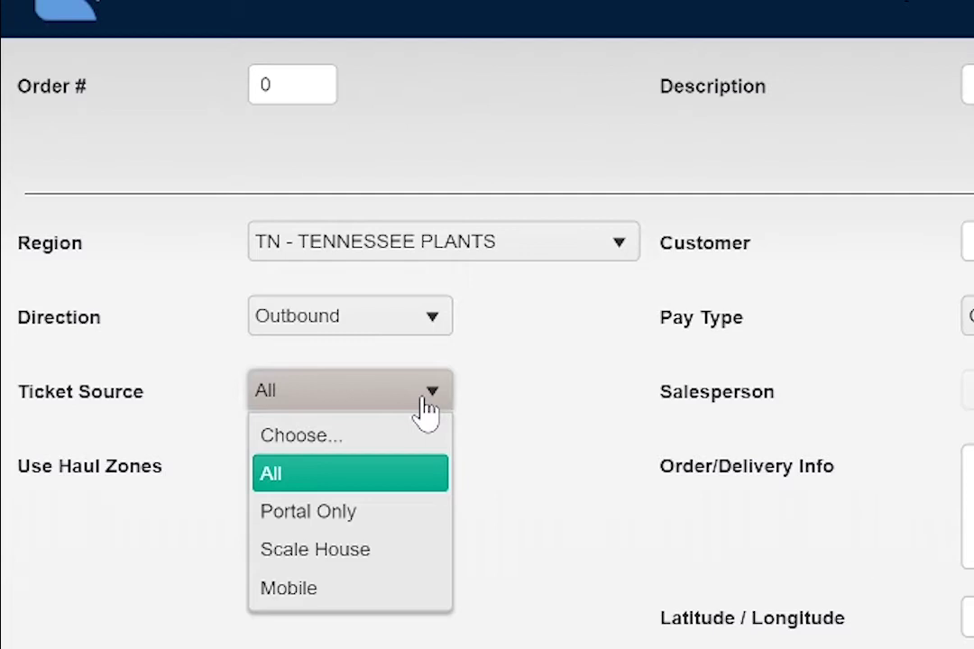
{"action": "left_click", "coordinate": [420, 484]}
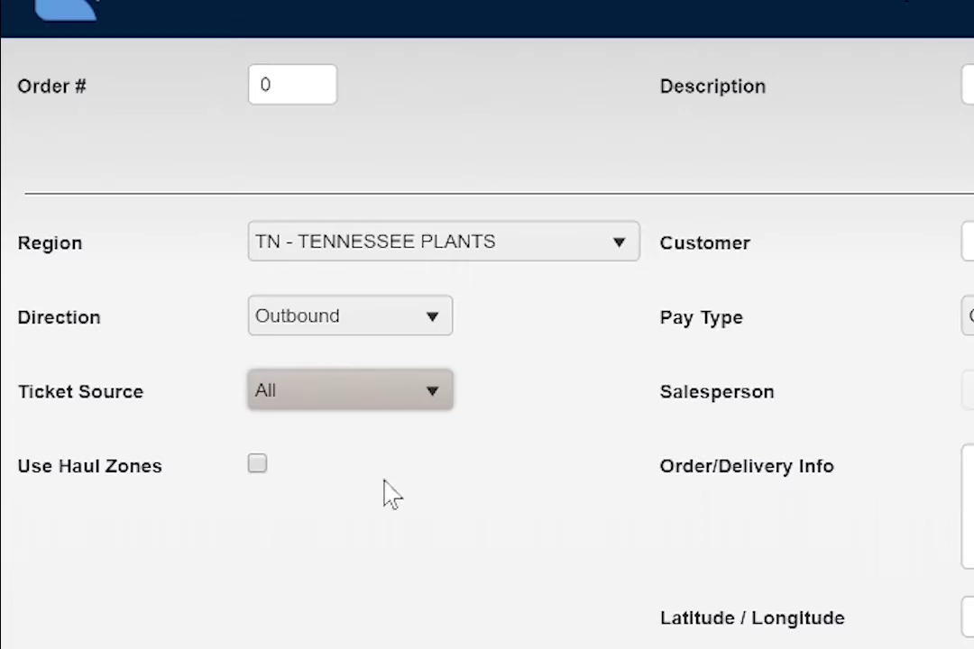
{"action": "left_click", "coordinate": [259, 462]}
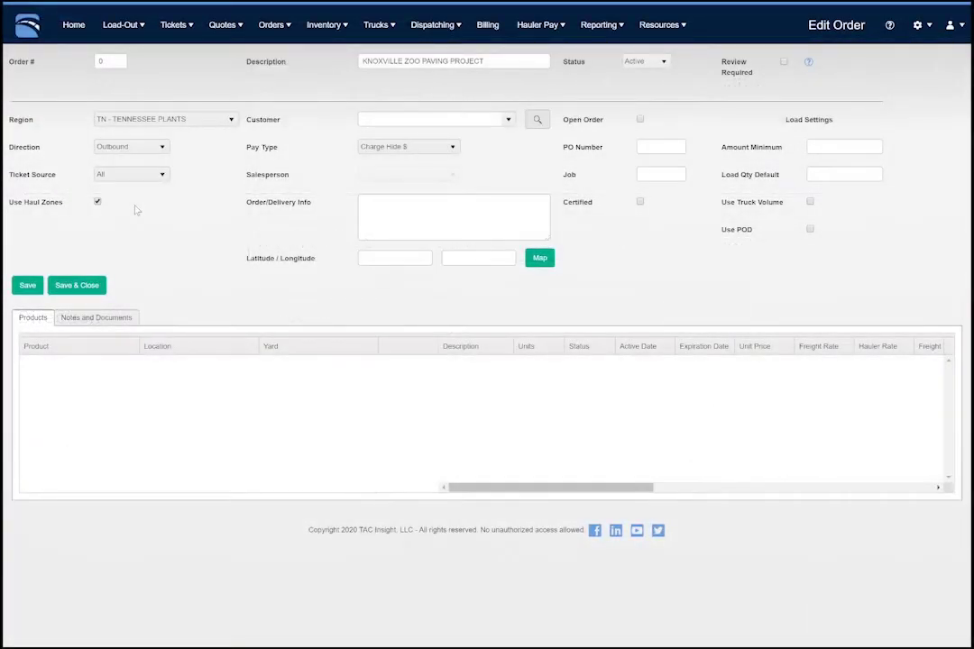
{"action": "left_click", "coordinate": [97, 202]}
Step: Assign FARRAGUT - FARRAGUT TOWNSHIP as the order's customer, using the customer lookup to confirm the selection
{"action": "left_click", "coordinate": [509, 121]}
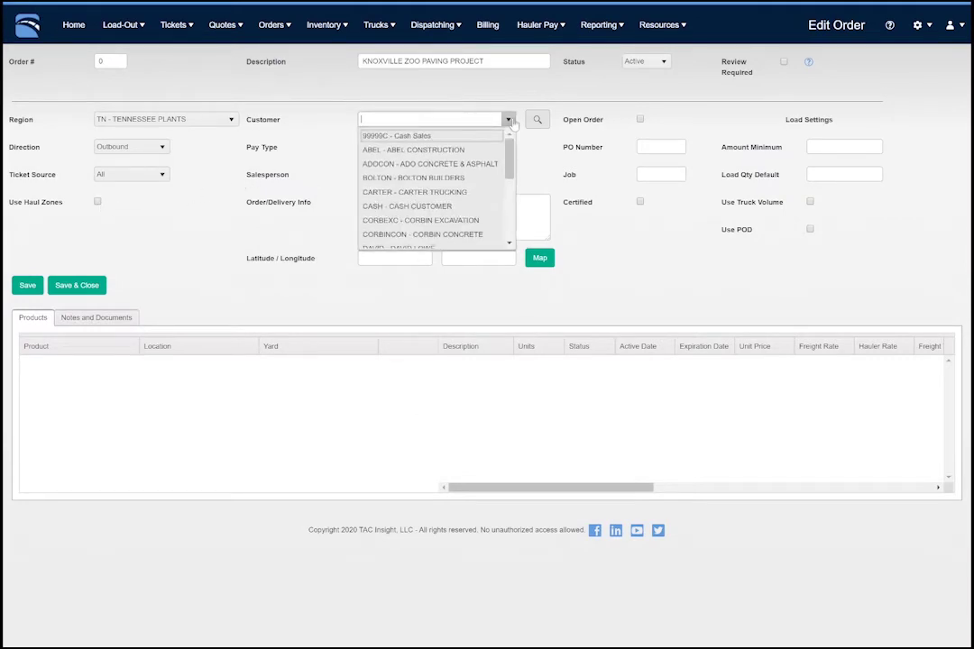
{"action": "type", "text": "FARRAGUT - FARRAGUT TOWNSHIP"}
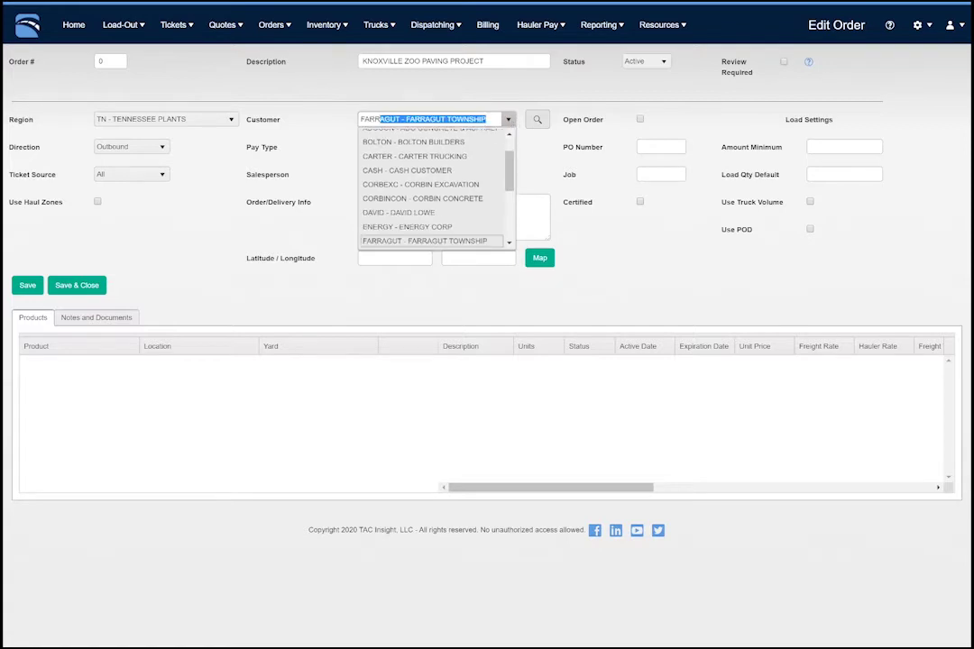
{"action": "left_click", "coordinate": [540, 125]}
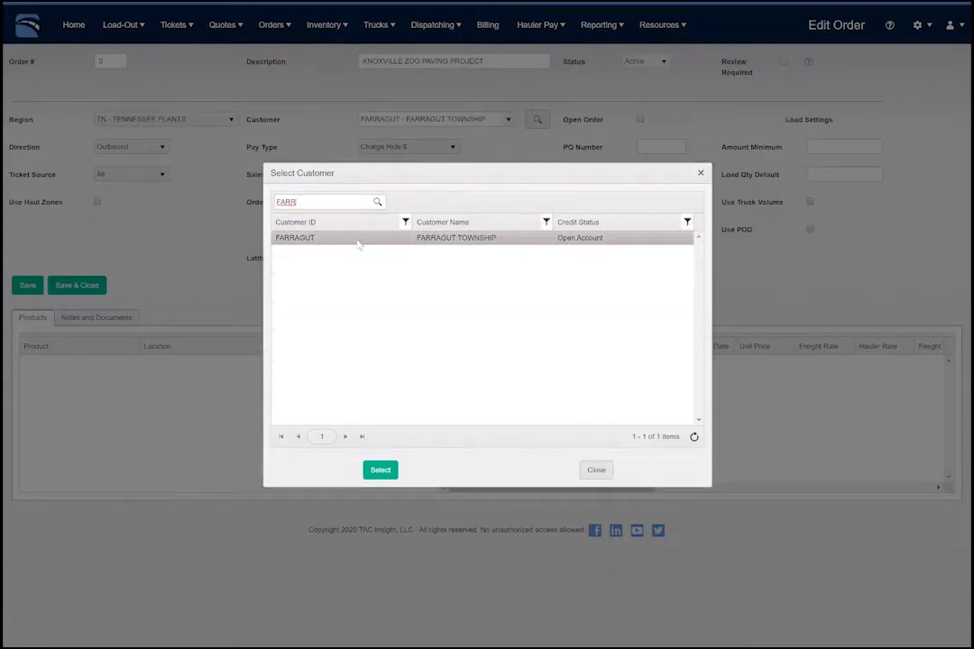
{"action": "left_click", "coordinate": [359, 240]}
{"action": "left_click", "coordinate": [384, 476]}
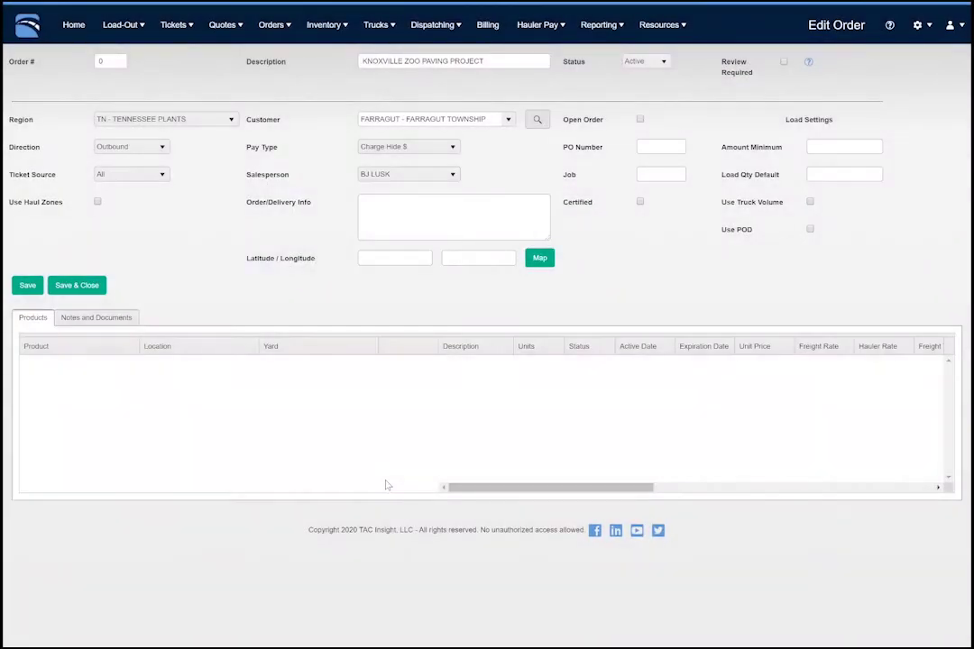
Step: Set the order's pay type to Cash and assign a different salesperson, the last one available
{"action": "left_click", "coordinate": [372, 149]}
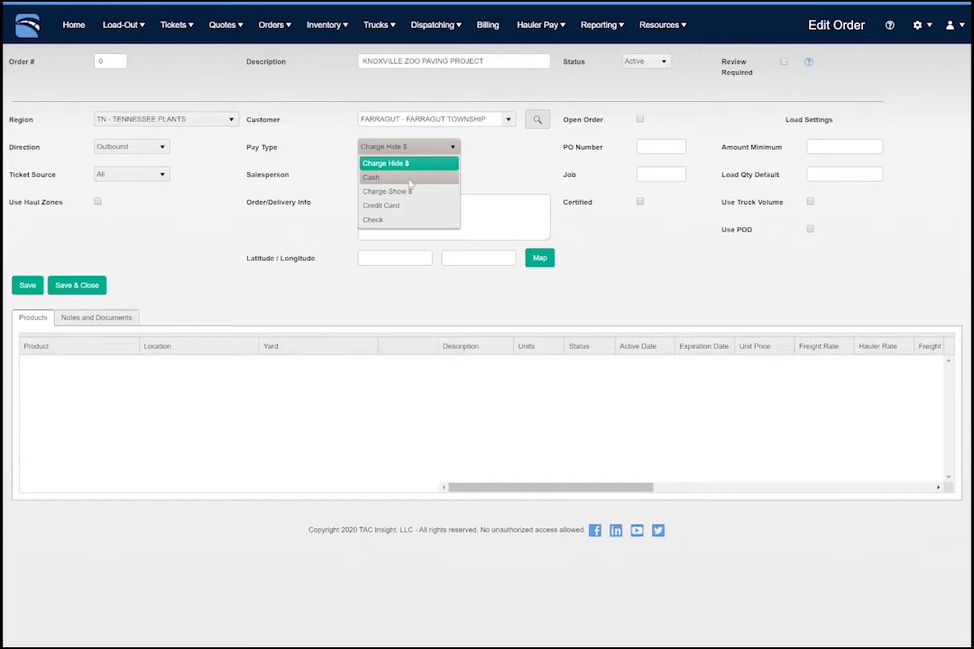
{"action": "left_click", "coordinate": [409, 179]}
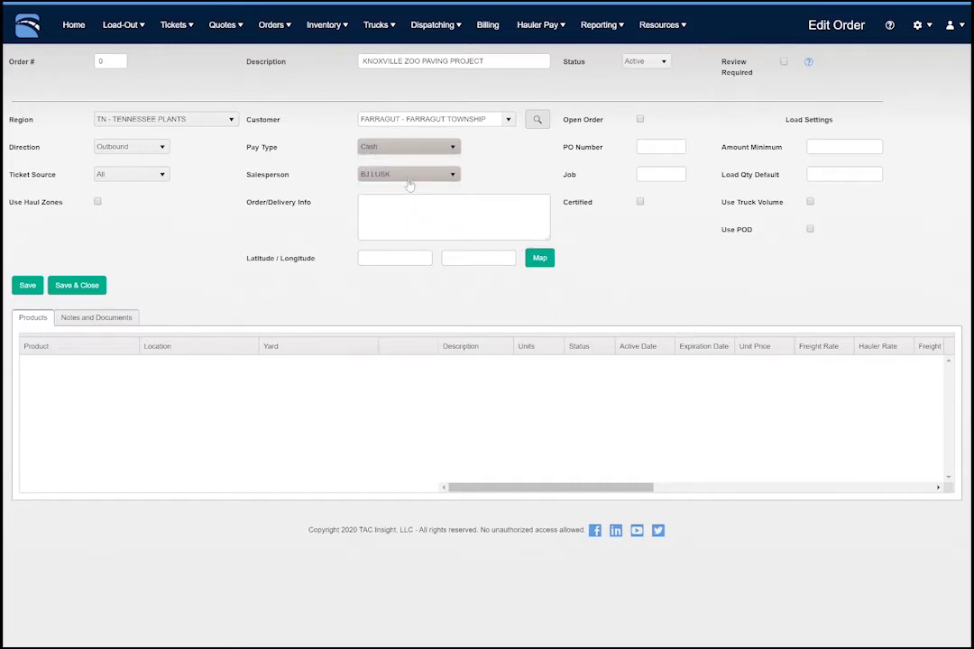
{"action": "left_click", "coordinate": [431, 180]}
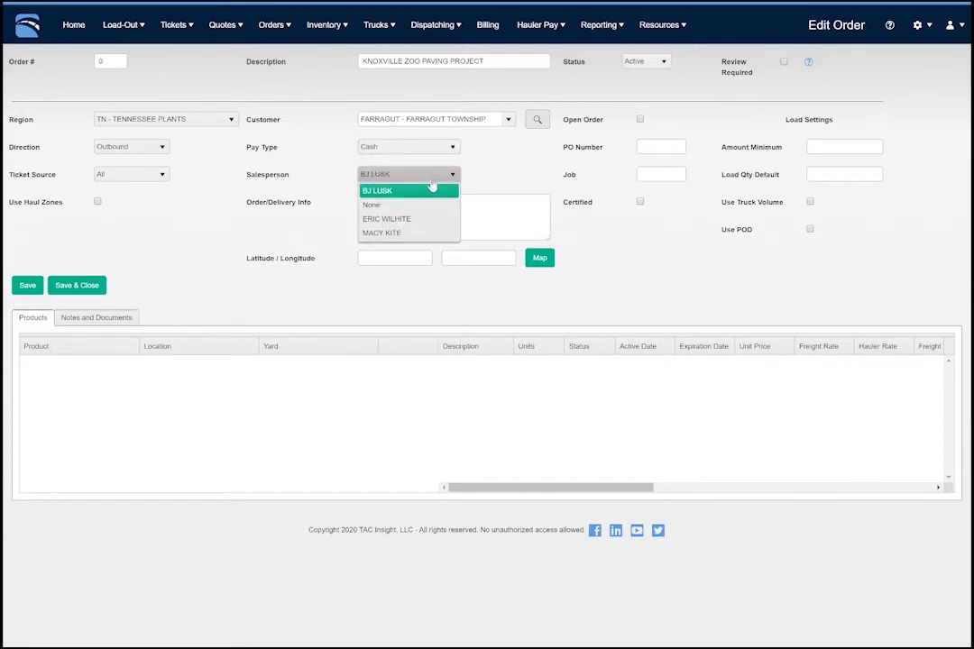
{"action": "left_click", "coordinate": [382, 233]}
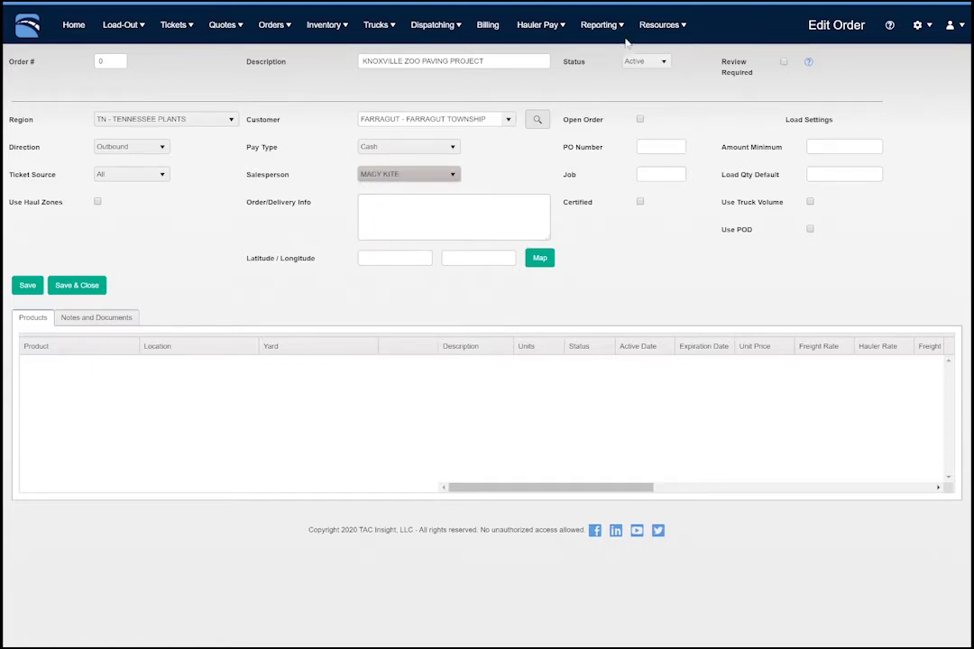
Step: Enter the delivery address in the order/delivery info and mark the delivery location on the map beside Cradle of Country Music Park
{"action": "left_click", "coordinate": [651, 26]}
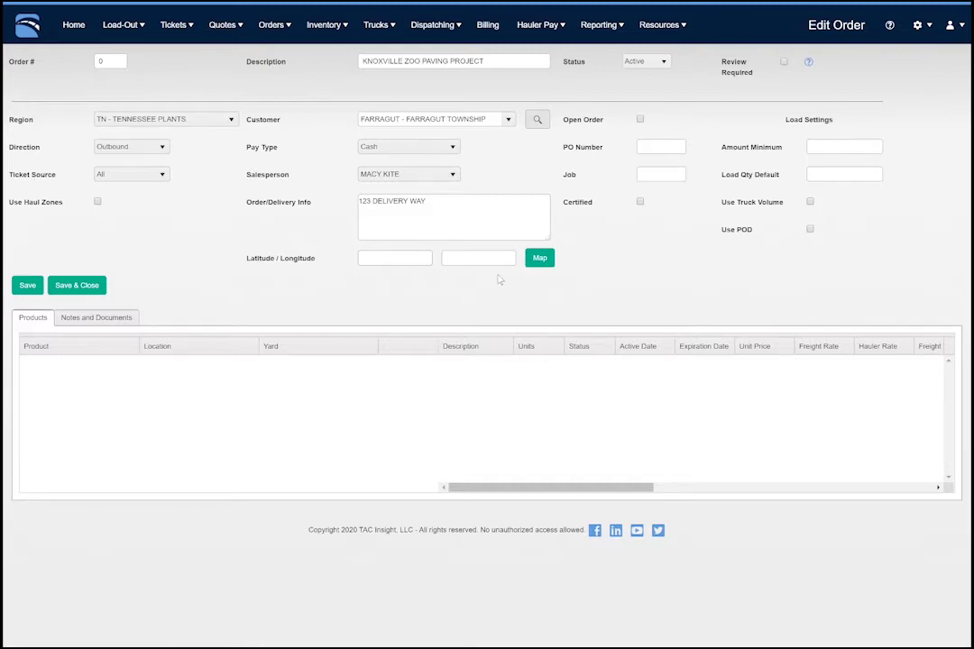
{"action": "left_click", "coordinate": [540, 258]}
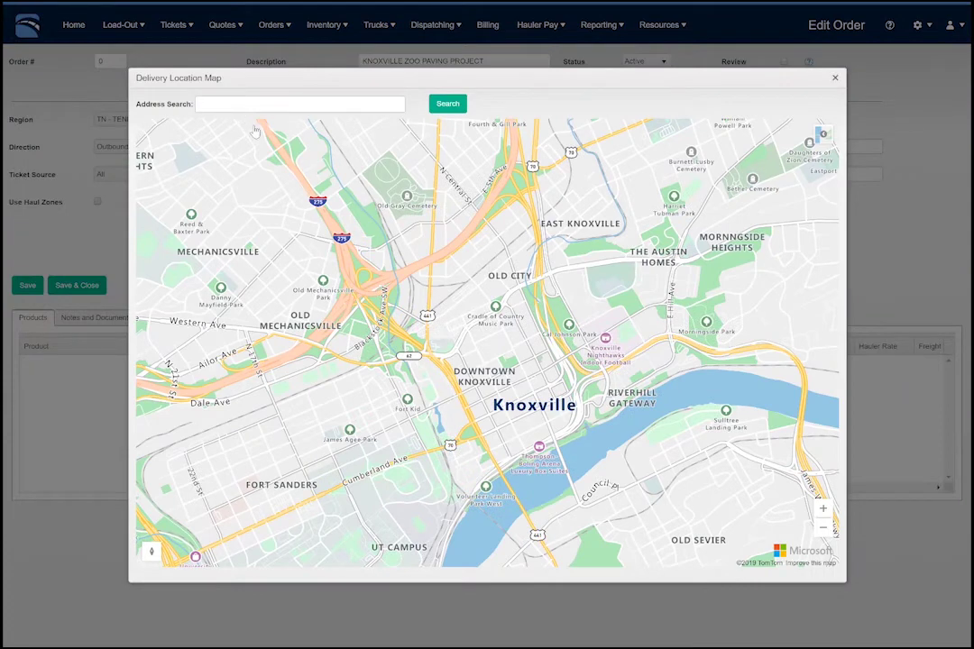
{"action": "left_click", "coordinate": [504, 325]}
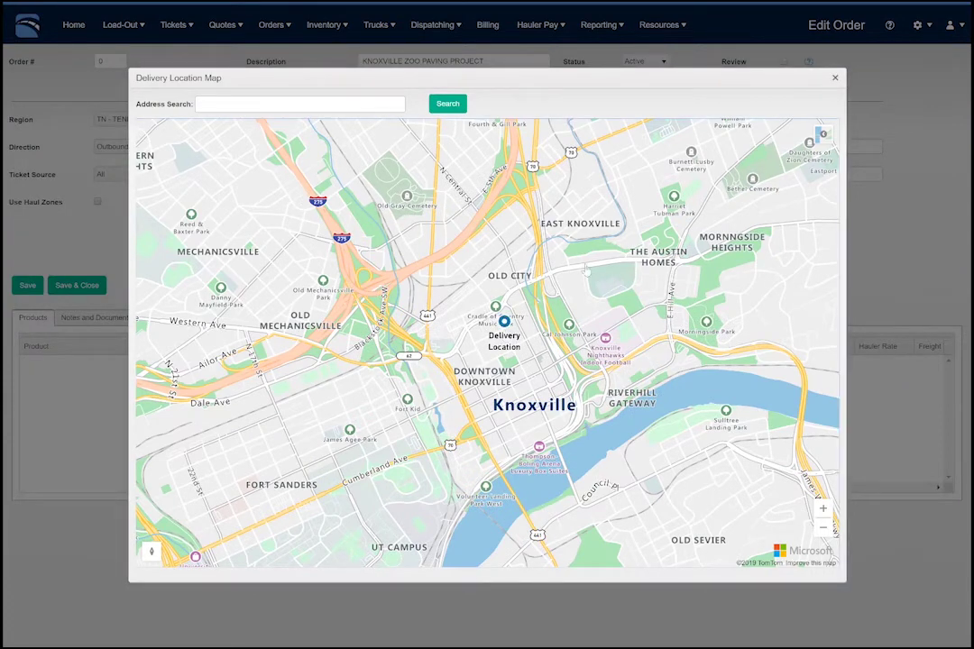
Step: Close the delivery location map, keeping the marked delivery location
{"action": "left_click", "coordinate": [835, 80]}
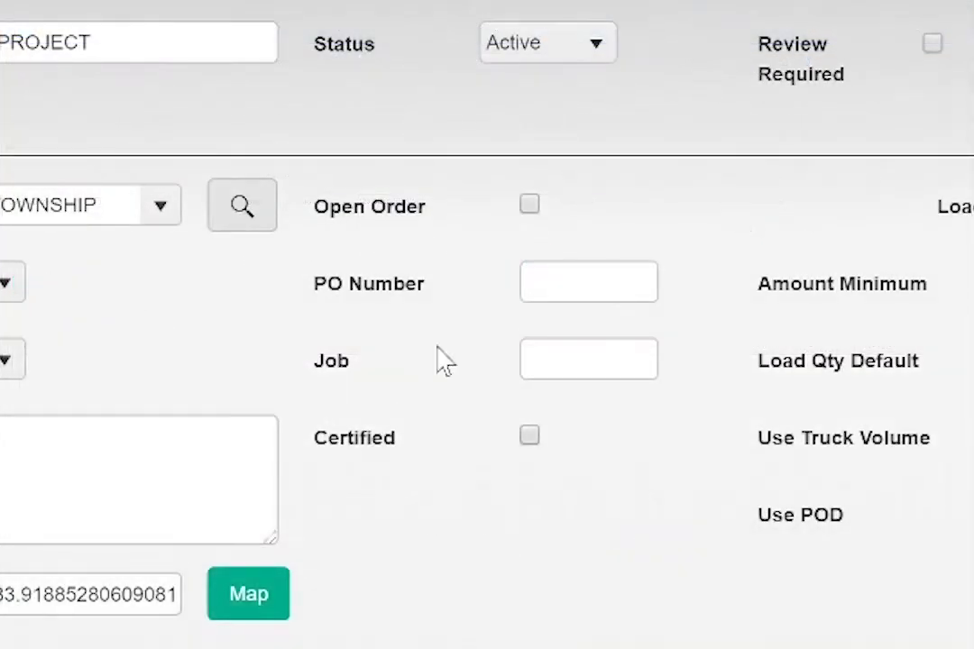
Step: Turn the order's Open Order, Certified and Use POD options on and back off
{"action": "left_click", "coordinate": [529, 206]}
{"action": "left_click", "coordinate": [529, 205]}
{"action": "left_click", "coordinate": [532, 438]}
{"action": "left_click", "coordinate": [529, 439]}
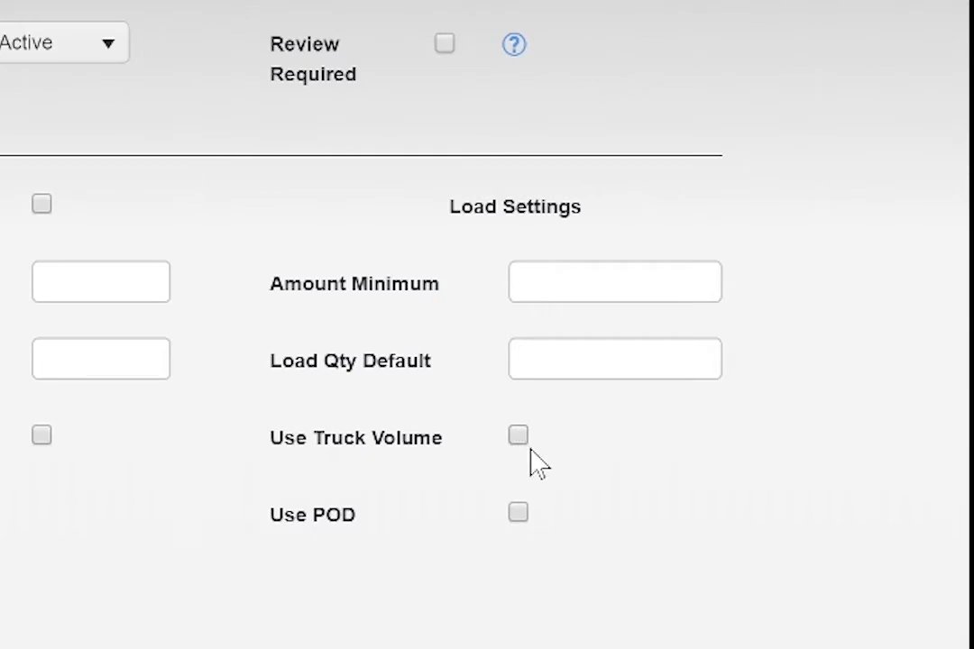
{"action": "left_click", "coordinate": [519, 515]}
{"action": "left_click", "coordinate": [516, 512]}
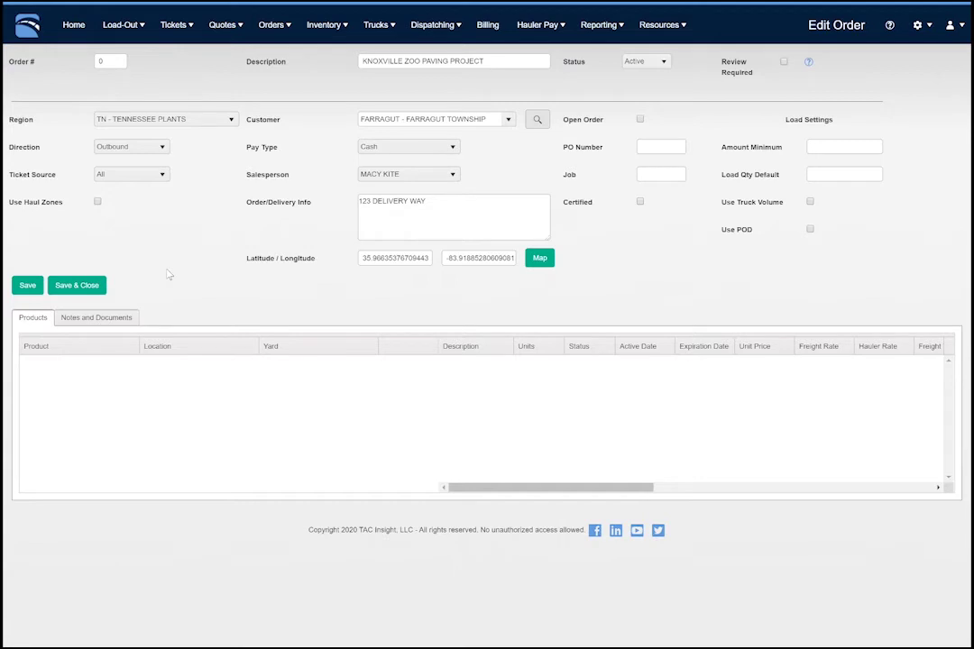
Step: Save the order and add the product 57 - 57 STONE from the KNOXVILLE - KNOXVILLE SAND & STONE location
{"action": "left_click", "coordinate": [32, 288]}
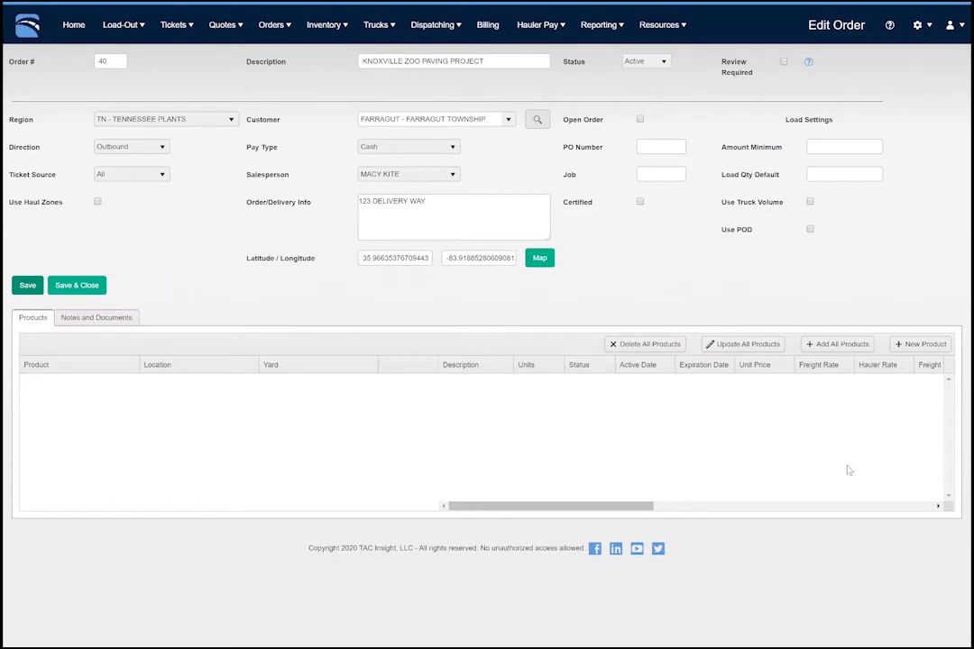
{"action": "left_click", "coordinate": [918, 344]}
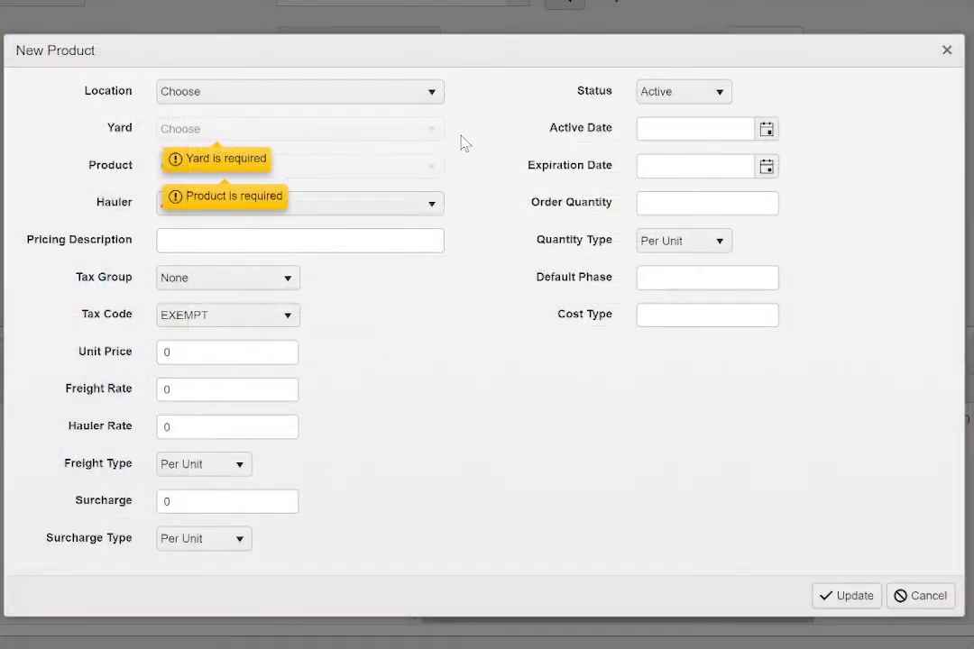
{"action": "left_click", "coordinate": [408, 95]}
{"action": "left_click", "coordinate": [365, 187]}
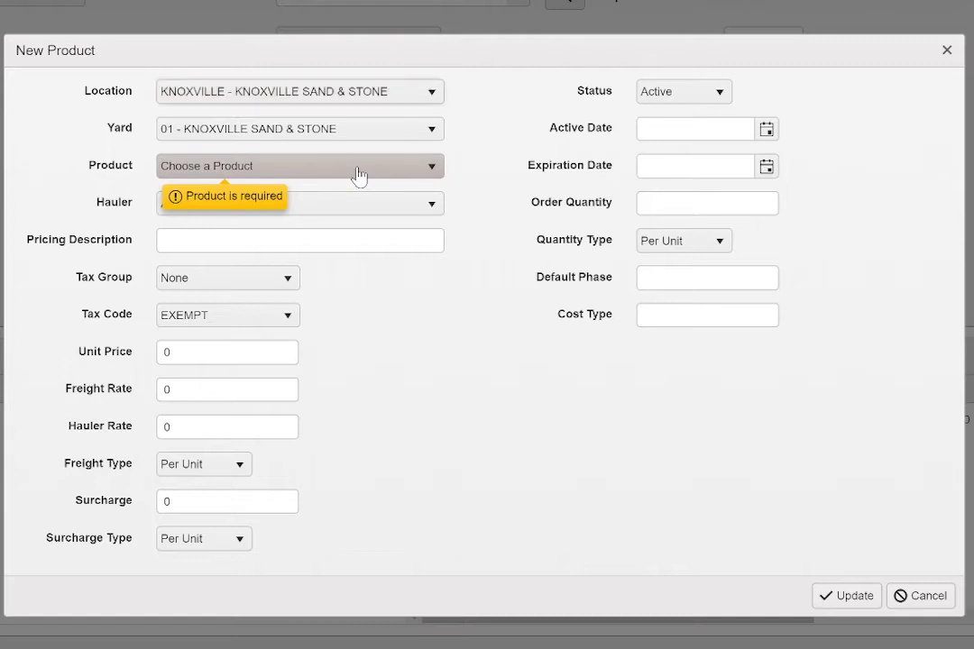
{"action": "left_click", "coordinate": [359, 176]}
{"action": "left_click", "coordinate": [232, 285]}
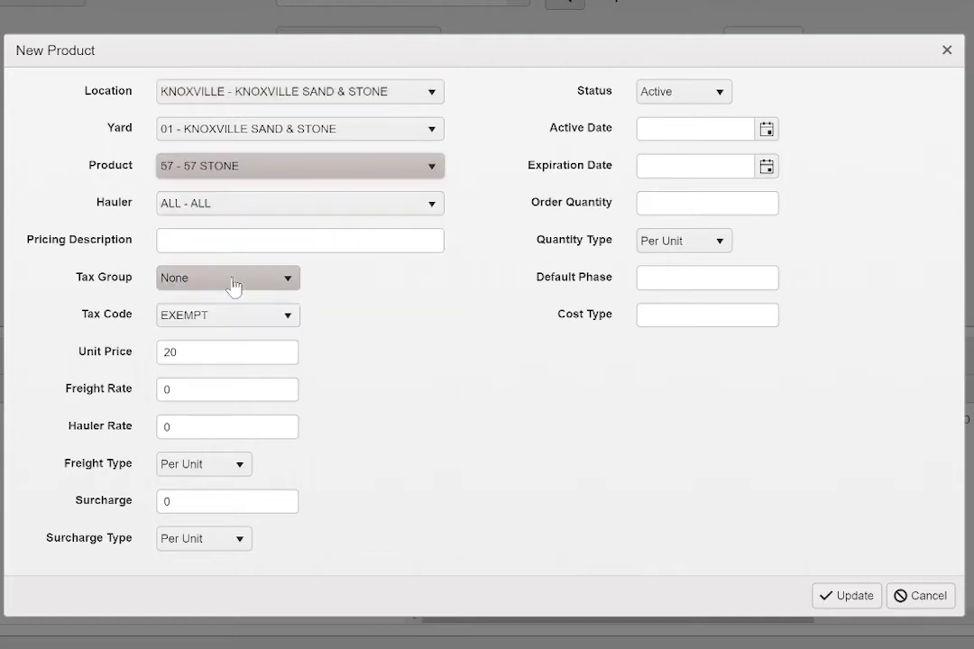
{"action": "left_click", "coordinate": [857, 599]}
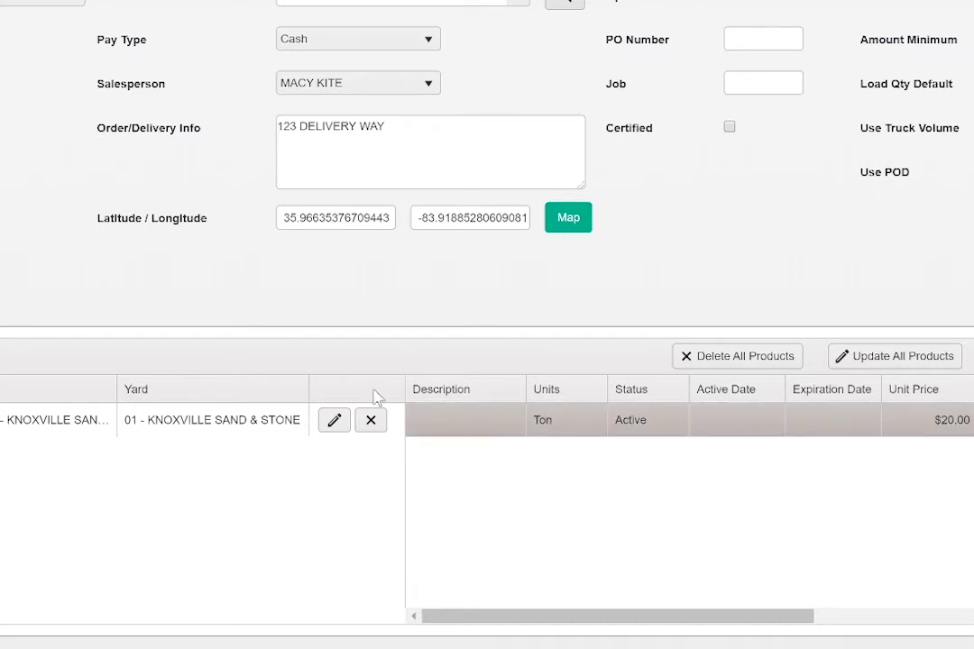
Step: Edit the 57 STONE product, keeping the hauler as ALL - ALL and entering the pricing description WITH HAUL FEE
{"action": "left_click", "coordinate": [337, 420]}
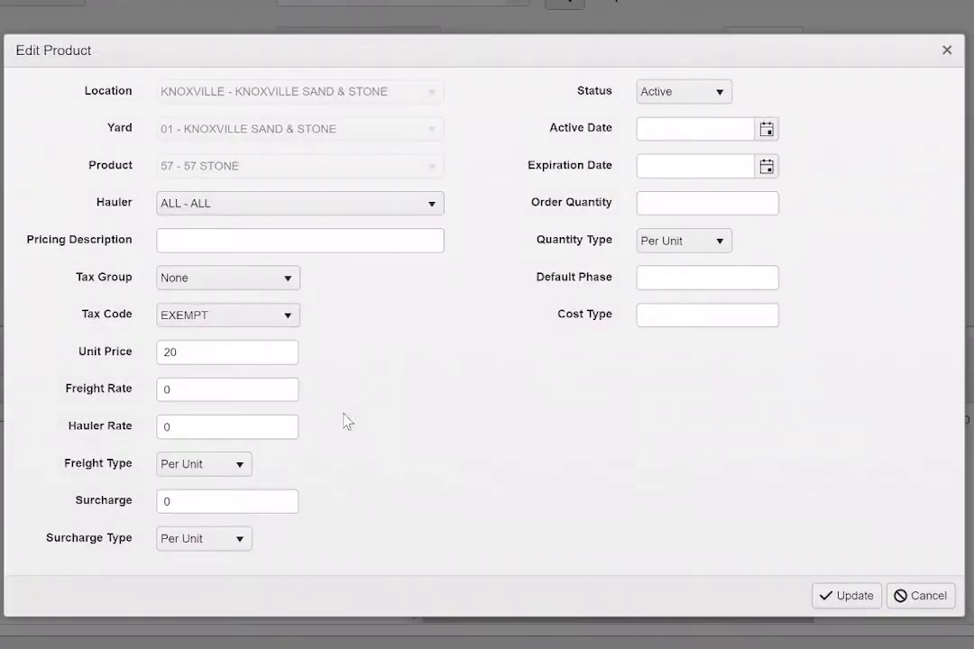
{"action": "left_click", "coordinate": [289, 210]}
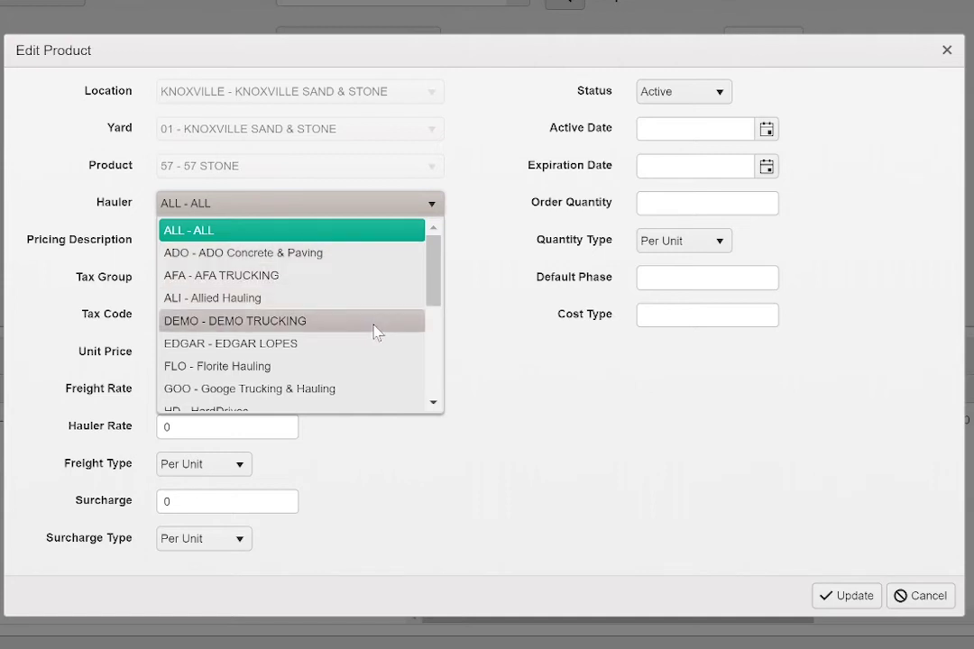
{"action": "left_click", "coordinate": [261, 232]}
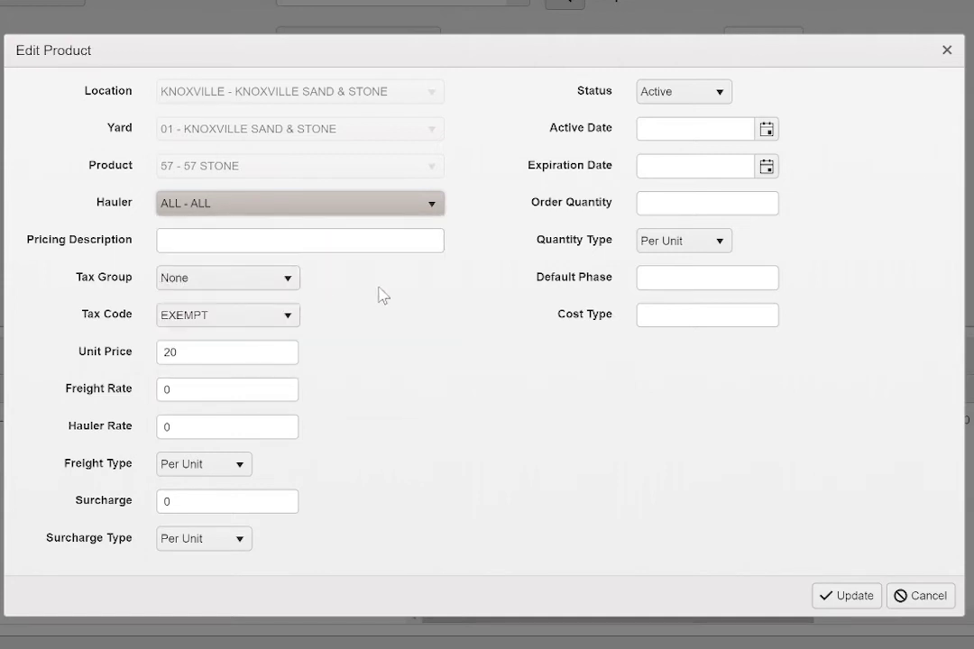
{"action": "left_click", "coordinate": [262, 241]}
{"action": "type", "text": "WI"}
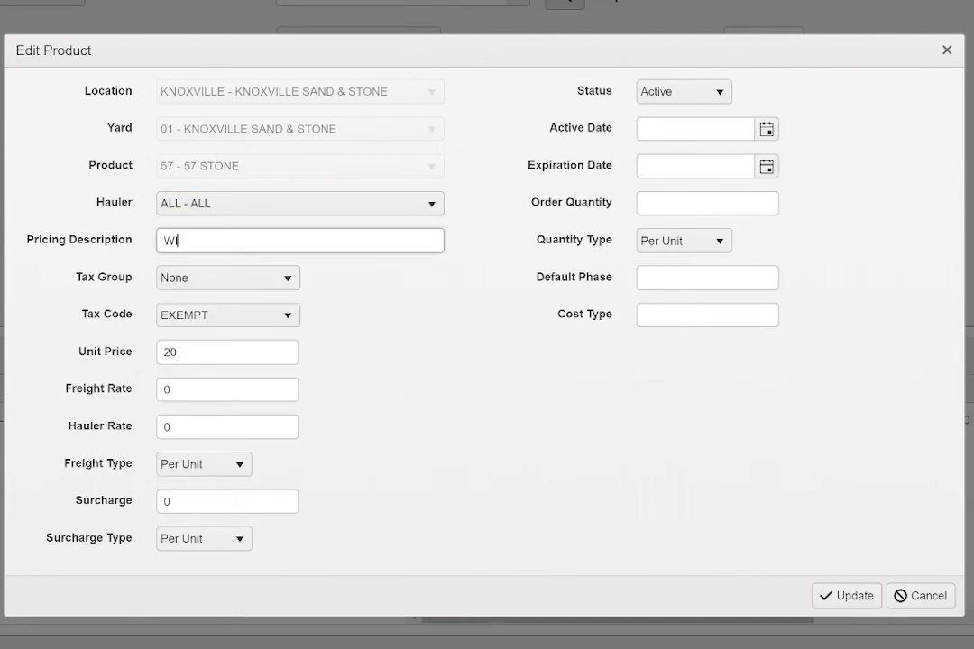
{"action": "type", "text": "TH HAUL FEE"}
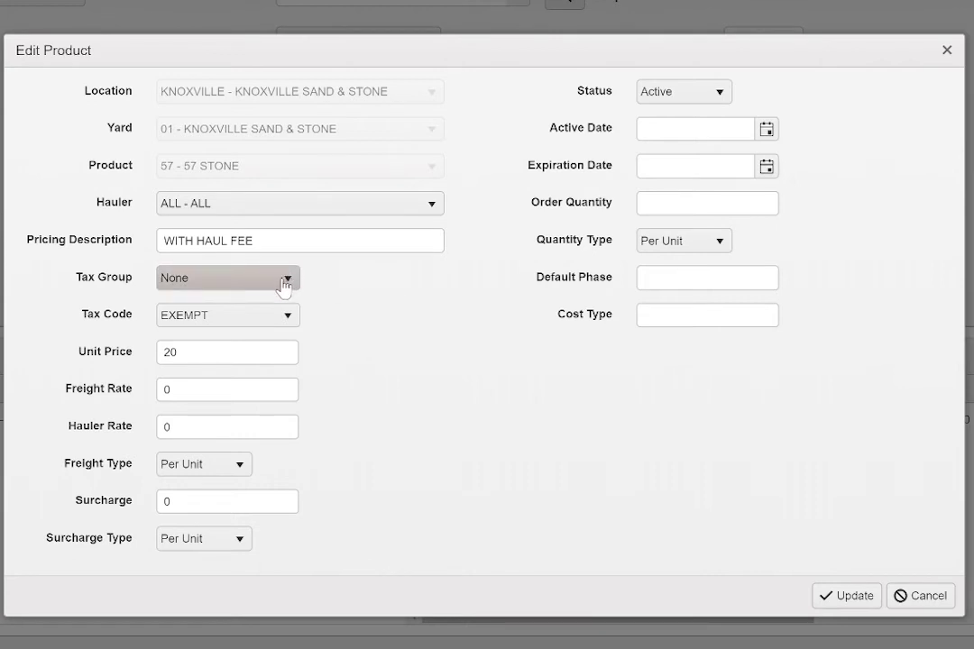
Step: Set the product's tax group to TN Taxes and its tax code to TN
{"action": "left_click", "coordinate": [212, 287]}
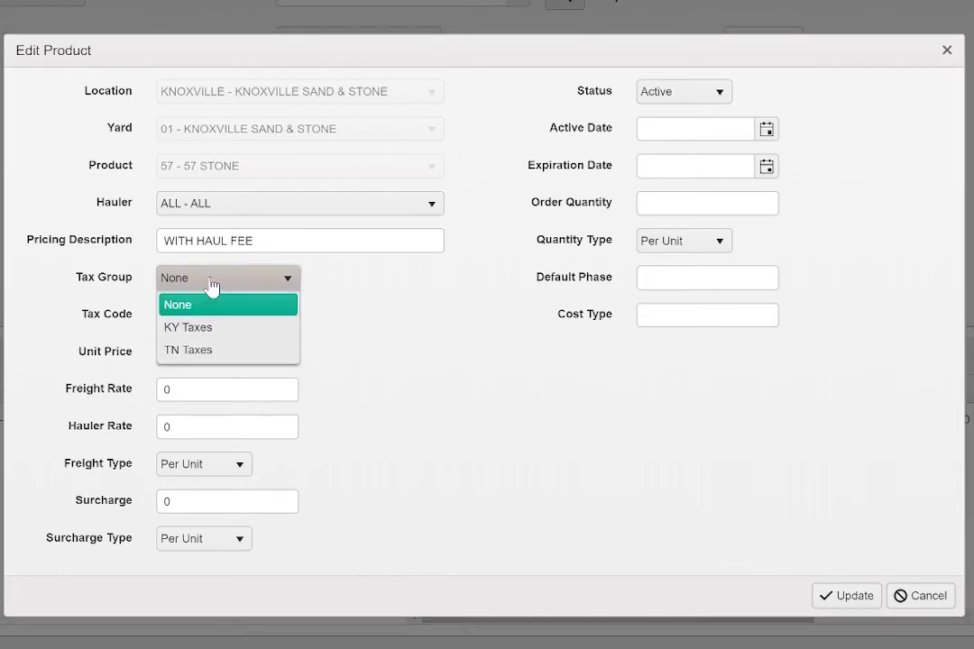
{"action": "left_click", "coordinate": [225, 351]}
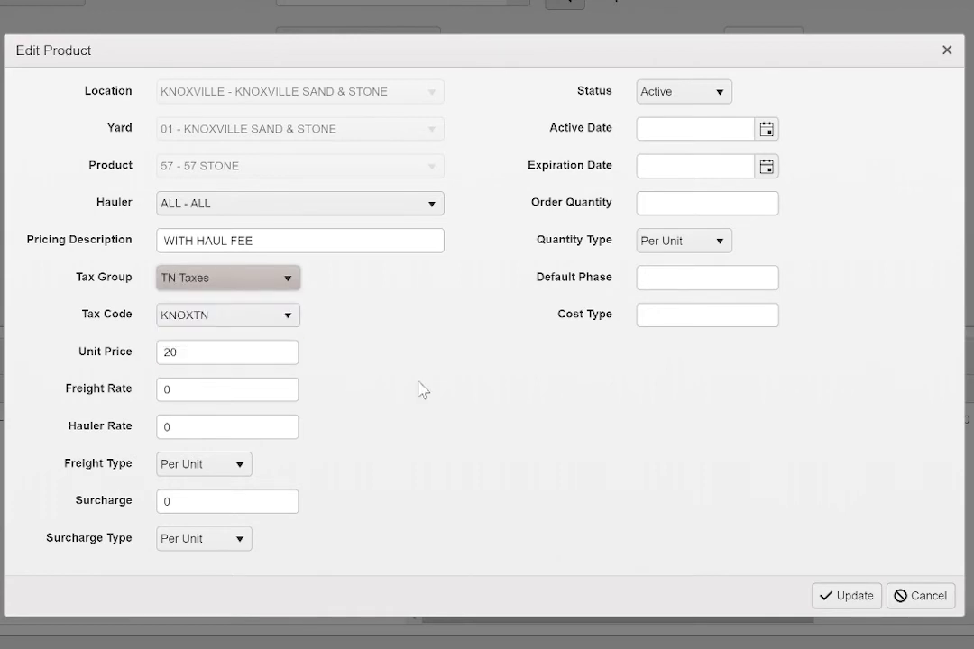
{"action": "left_click", "coordinate": [288, 325]}
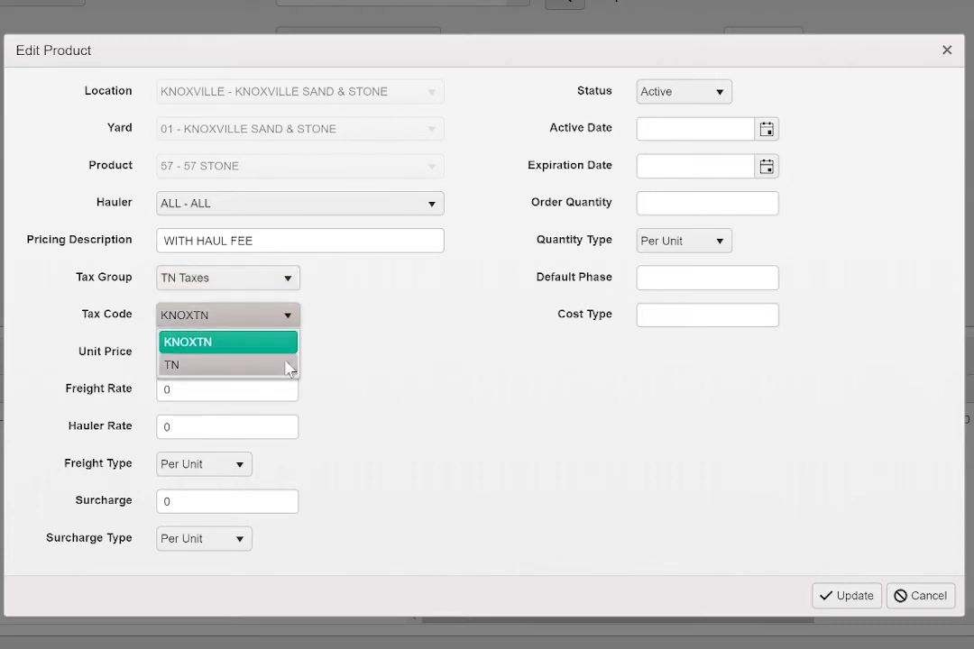
{"action": "left_click", "coordinate": [288, 365]}
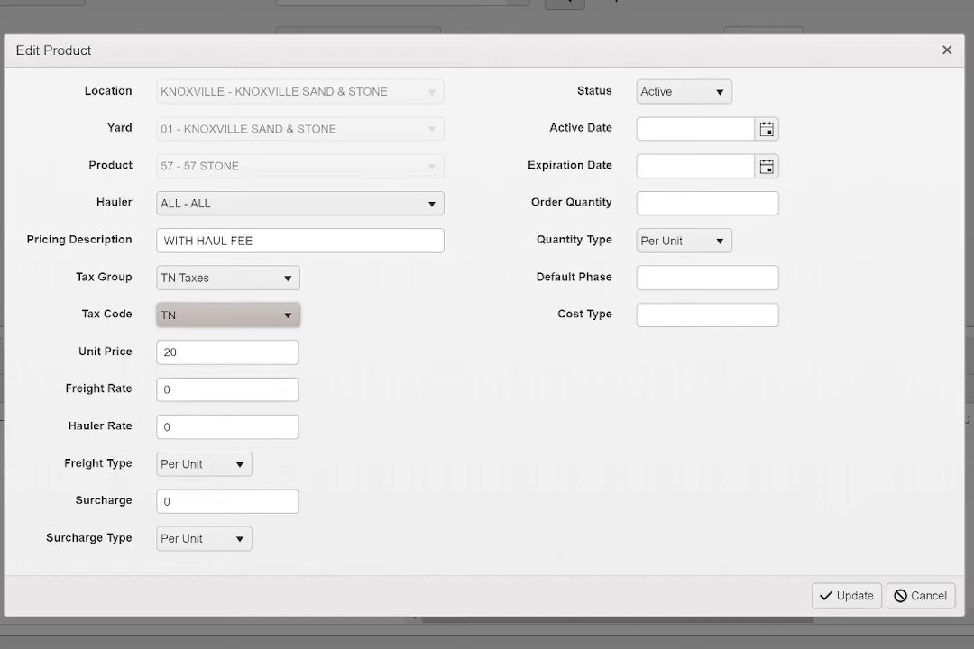
Step: Set the hauler rate to 10 and the freight type to Per Load, keeping the surcharge type as Per Unit
{"action": "left_click", "coordinate": [161, 426]}
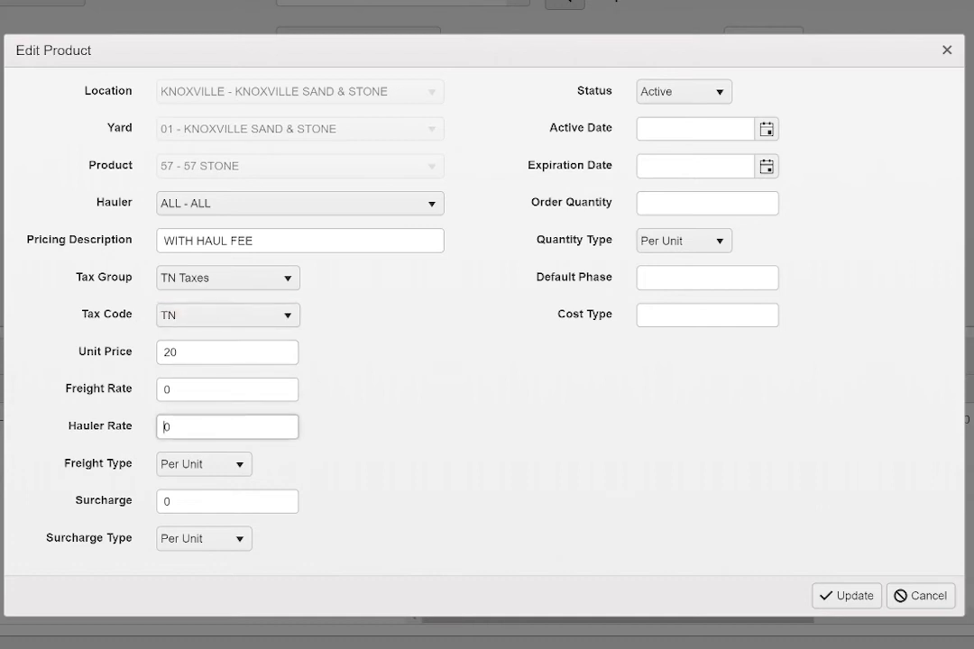
{"action": "type", "text": "1"}
{"action": "left_click", "coordinate": [353, 433]}
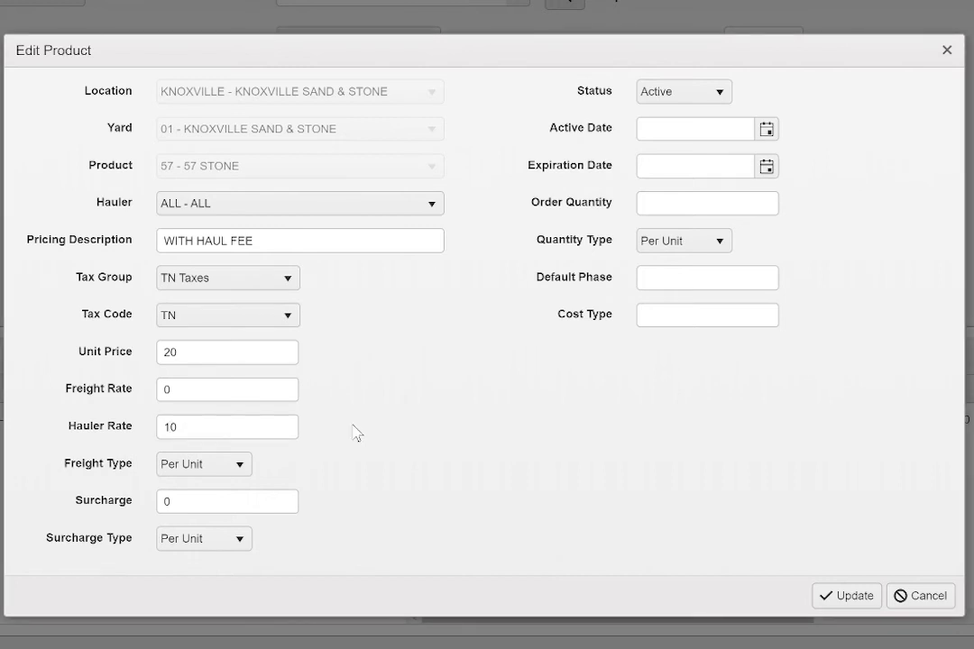
{"action": "left_click", "coordinate": [245, 480]}
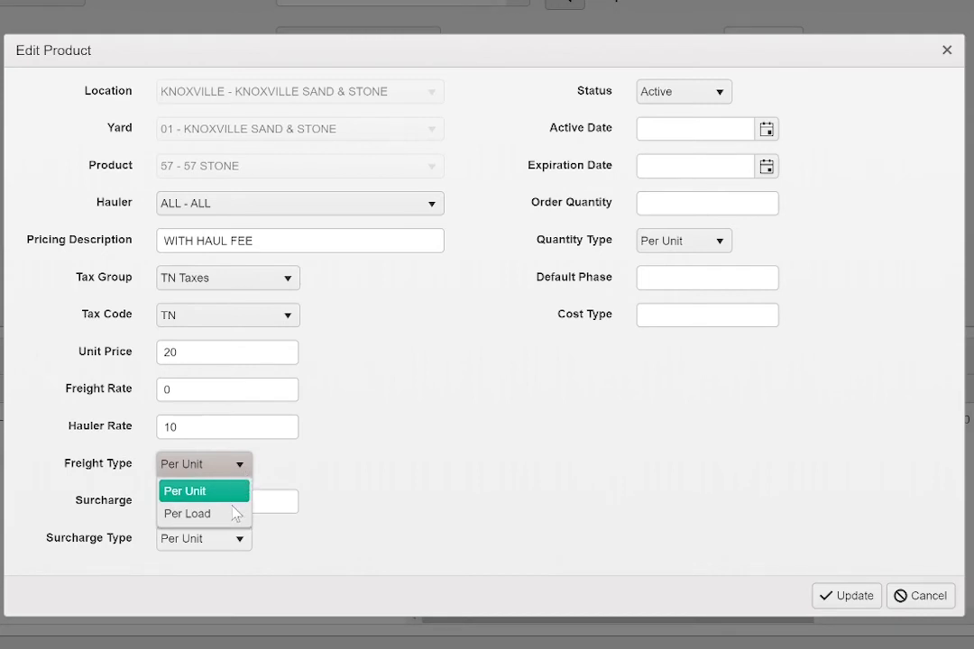
{"action": "left_click", "coordinate": [224, 518]}
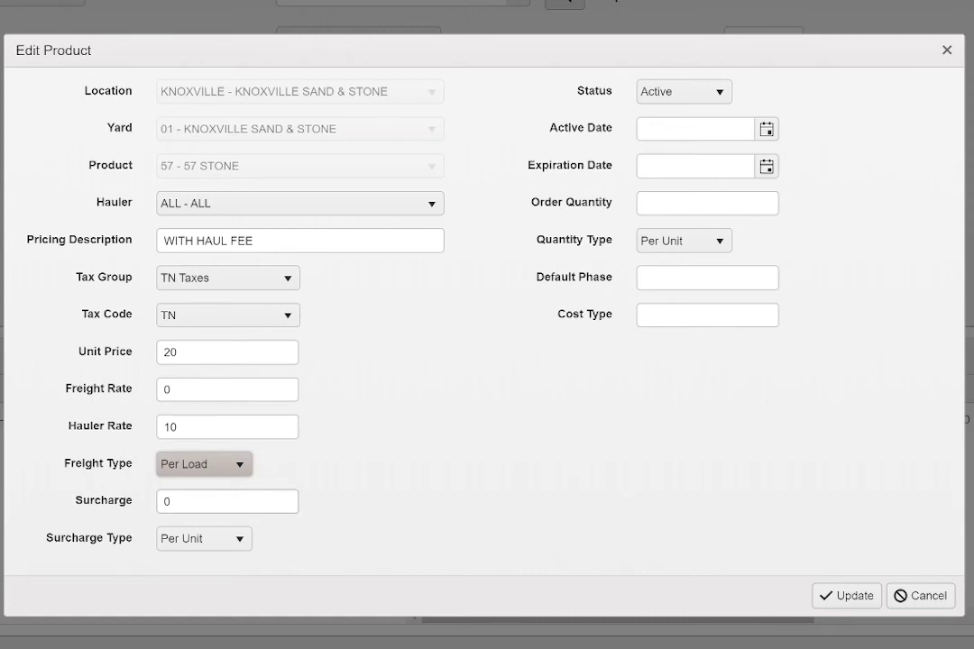
{"action": "left_click", "coordinate": [233, 539]}
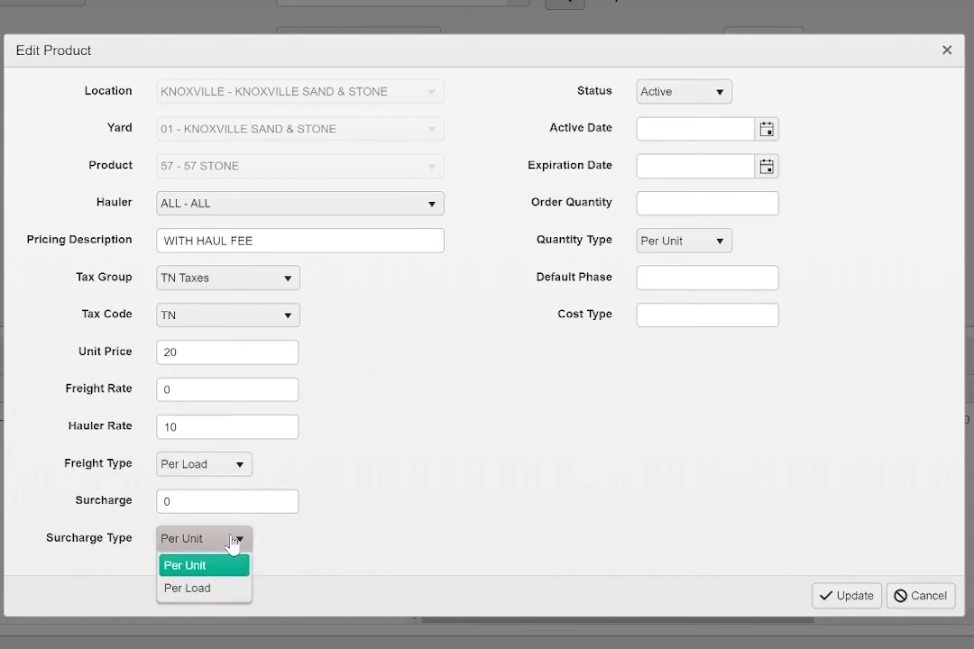
{"action": "left_click", "coordinate": [249, 571]}
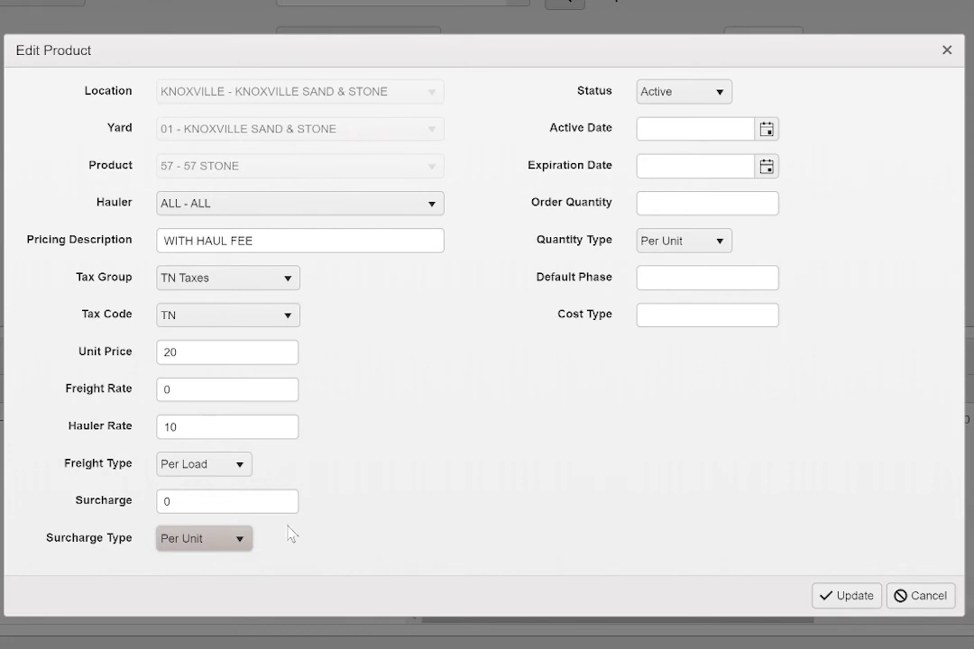
Step: Review the calendars for the product's active and expiration dates without choosing a date
{"action": "left_click", "coordinate": [773, 132]}
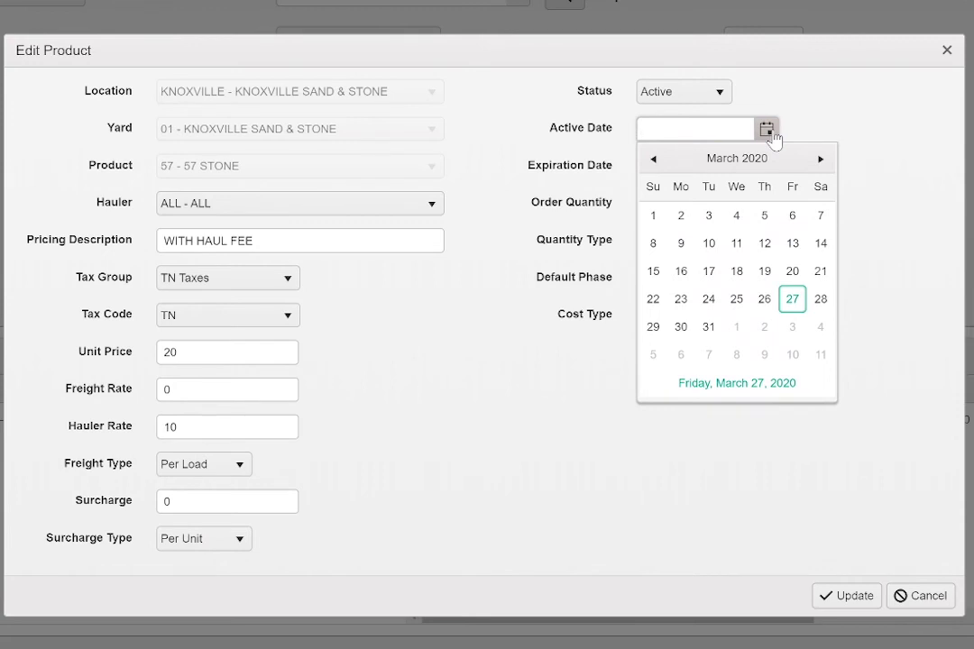
{"action": "left_click", "coordinate": [773, 133]}
{"action": "left_click", "coordinate": [766, 173]}
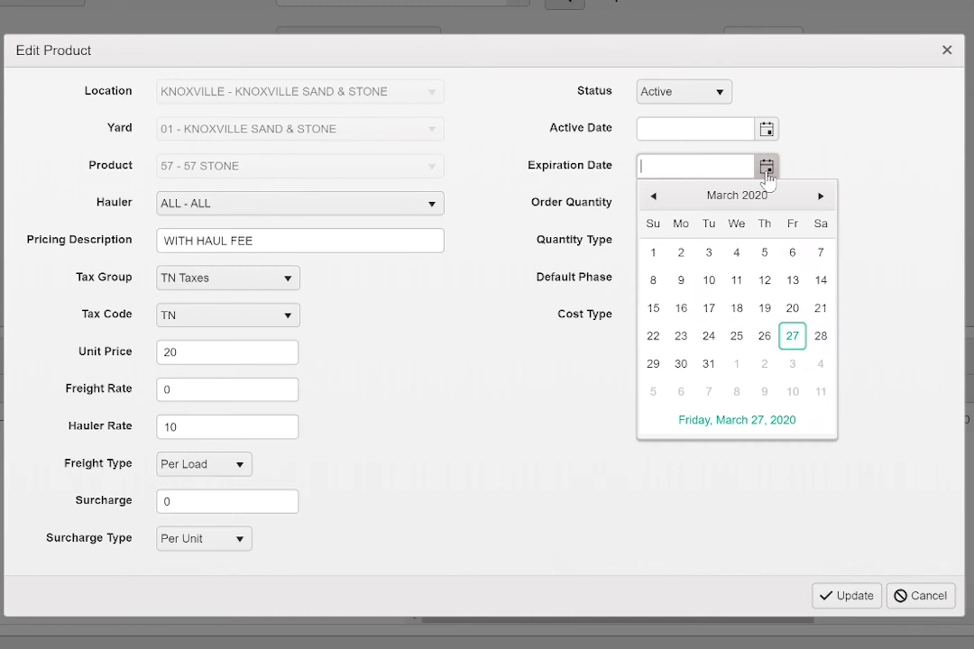
{"action": "left_click", "coordinate": [766, 174]}
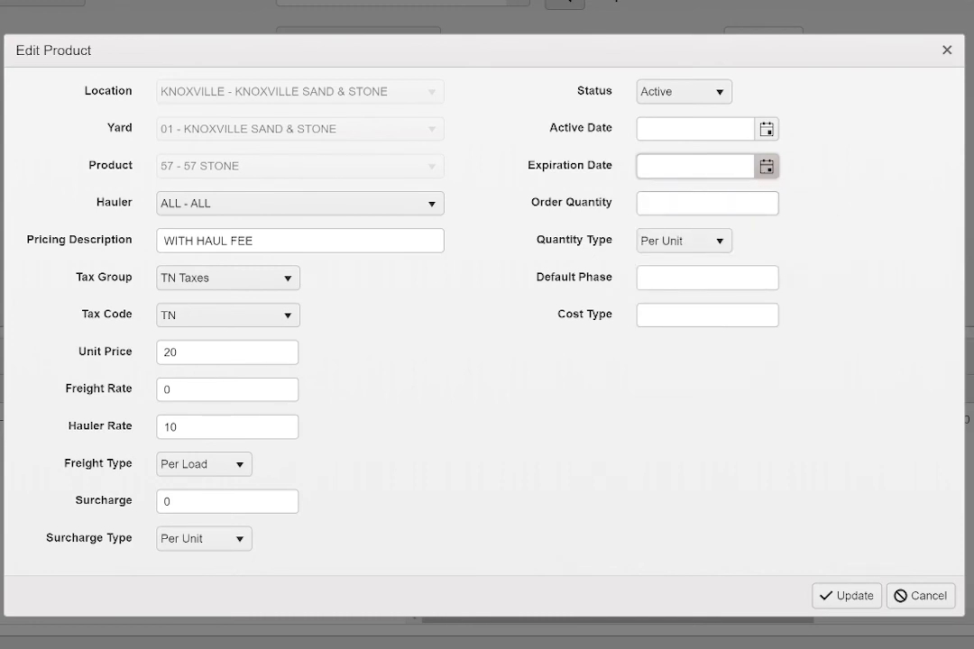
Step: Set the order quantity to 500 with quantity type Per Unit, and save the product changes
{"action": "key", "text": "Tab"}
{"action": "type", "text": "500"}
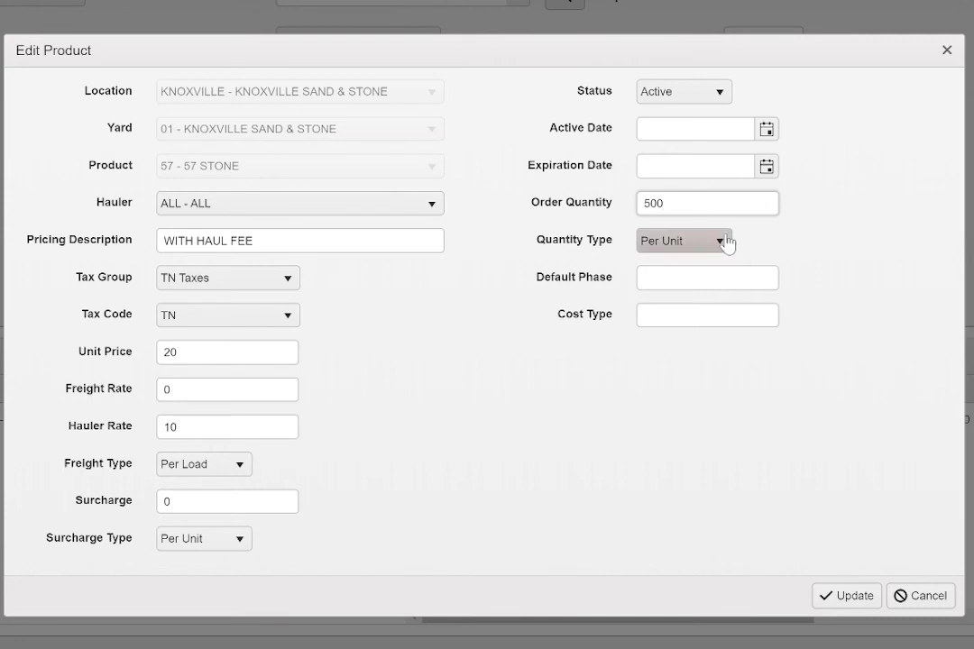
{"action": "left_click", "coordinate": [657, 254]}
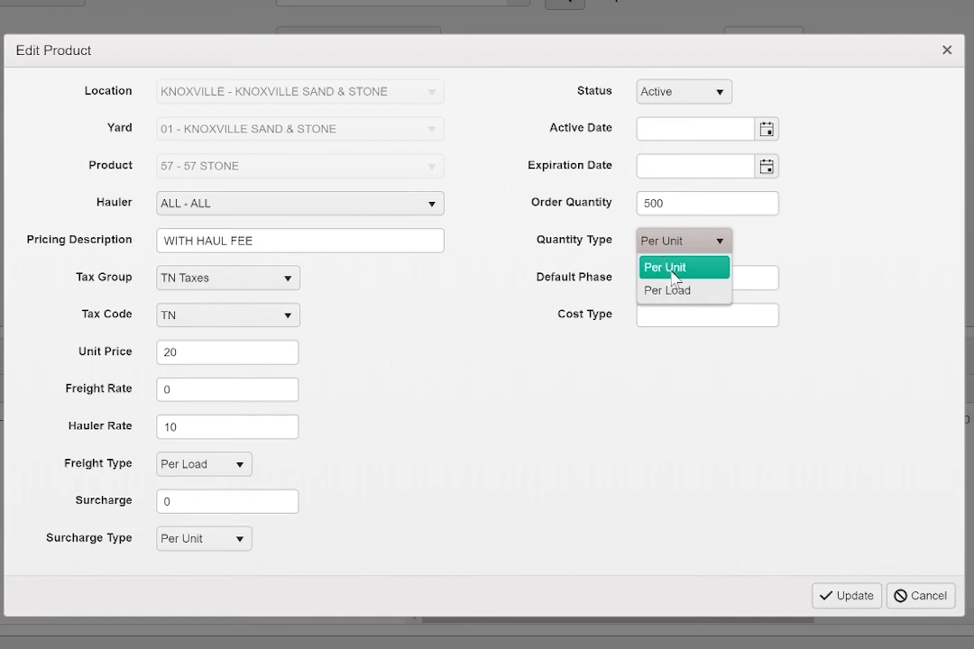
{"action": "left_click", "coordinate": [674, 268]}
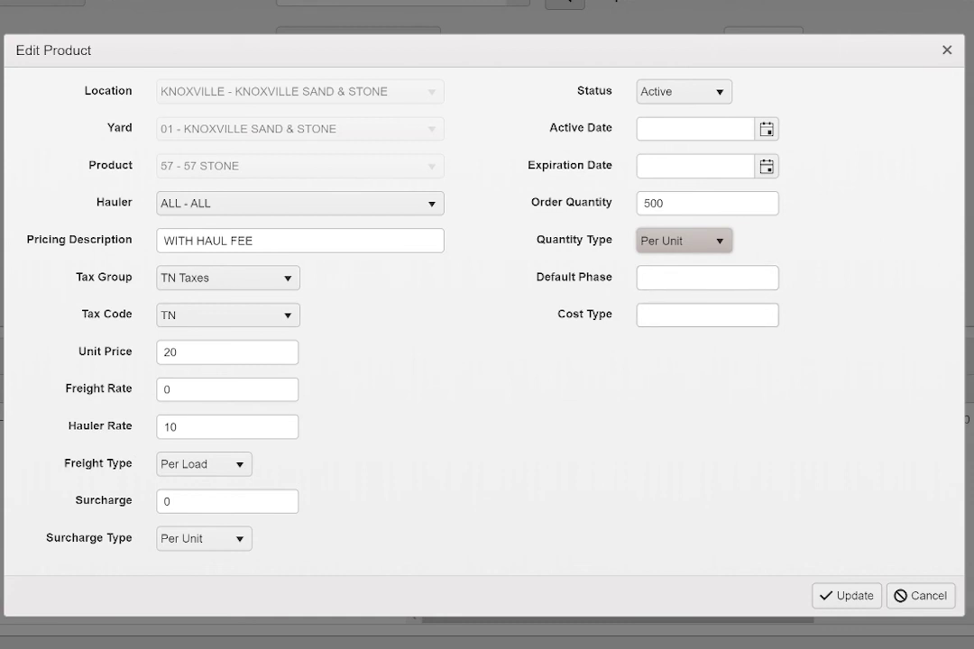
{"action": "left_click", "coordinate": [855, 598]}
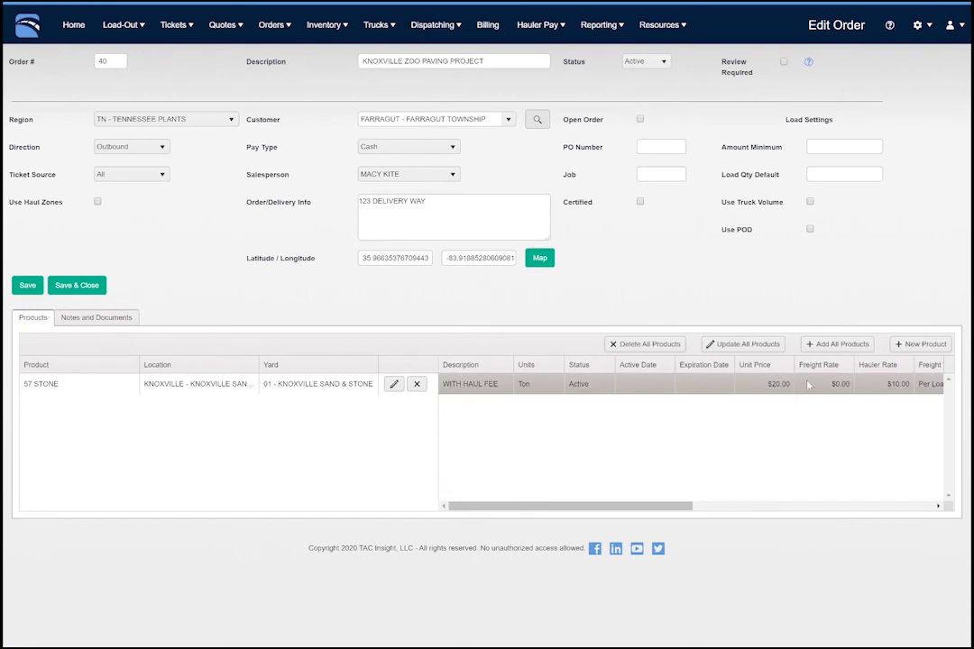
Step: Review the bulk update form for the order's products and the new document form, discarding both without changes
{"action": "left_click", "coordinate": [745, 345]}
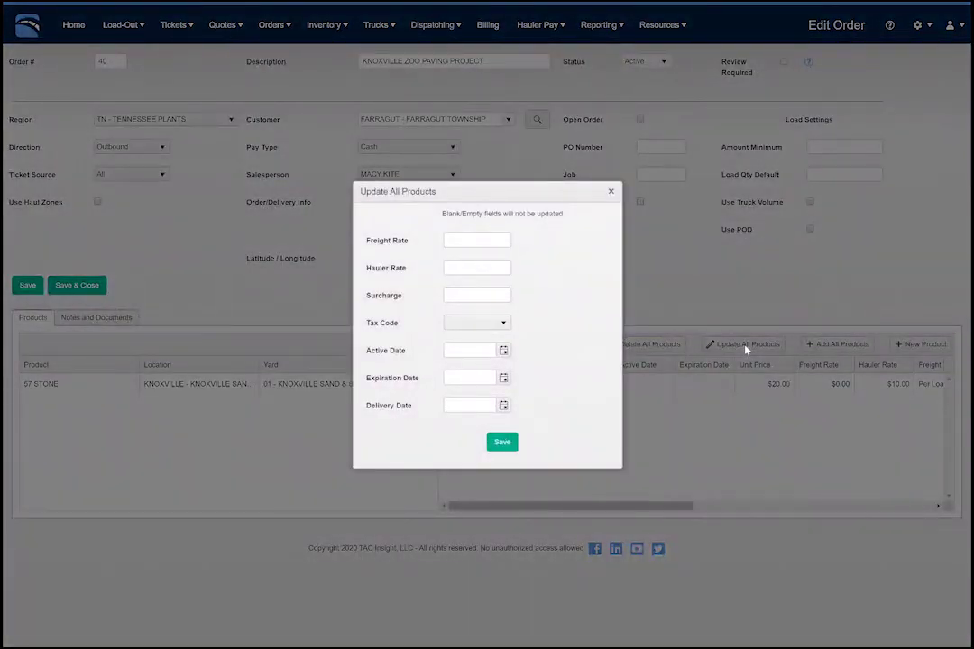
{"action": "left_click", "coordinate": [610, 192]}
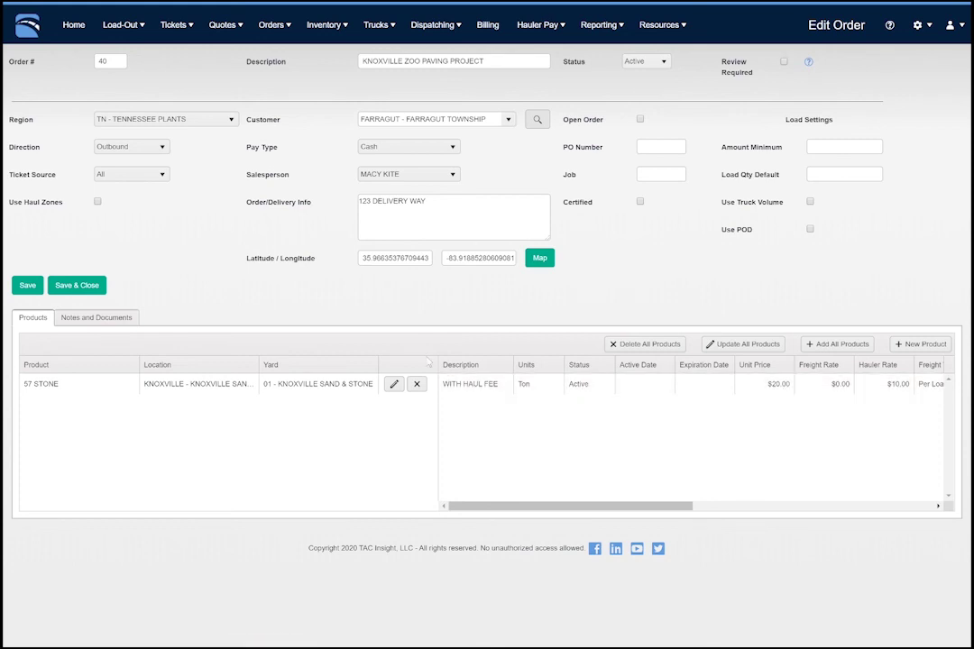
{"action": "left_click", "coordinate": [82, 322]}
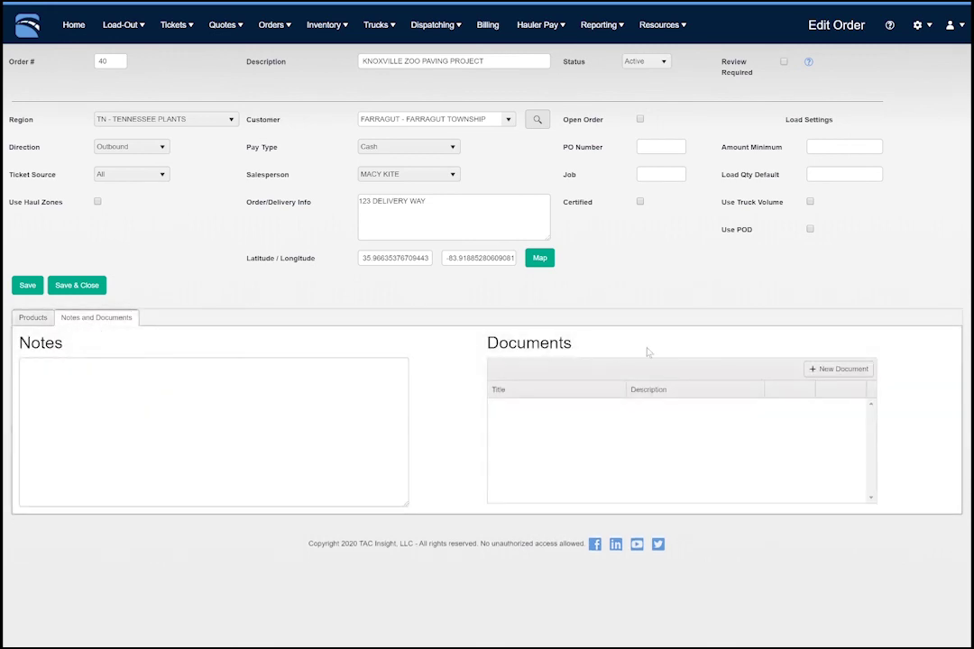
{"action": "left_click", "coordinate": [826, 371]}
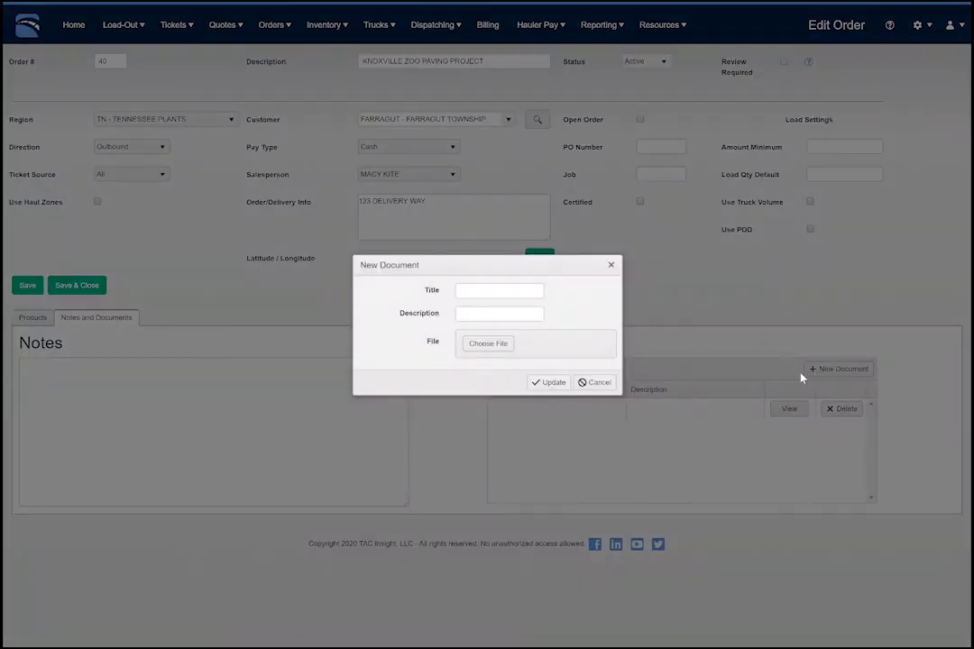
{"action": "left_click", "coordinate": [594, 383]}
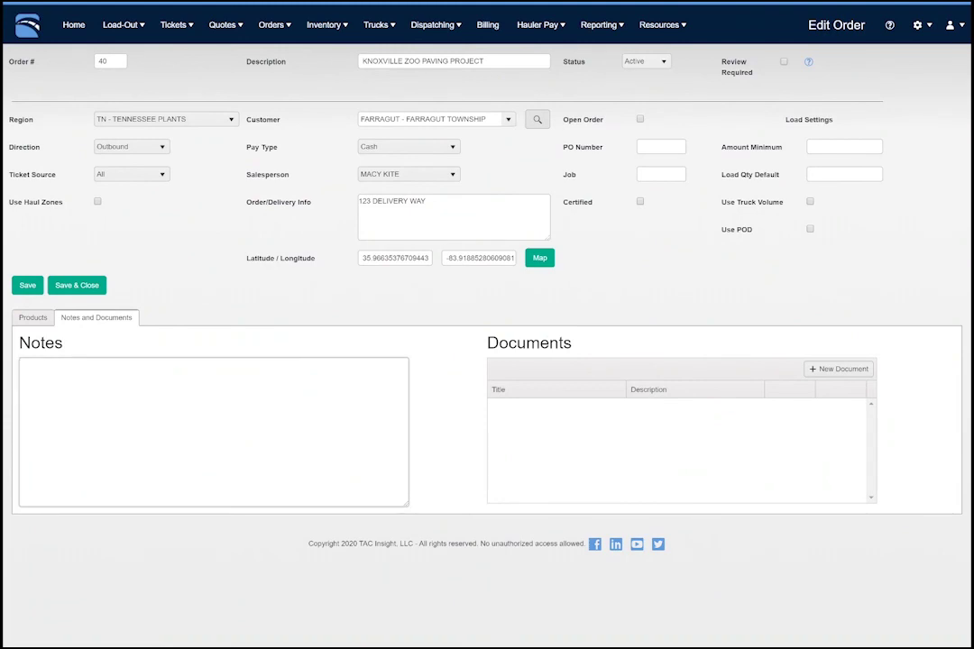
Step: Save and close the Knoxville Zoo paving order
{"action": "left_click", "coordinate": [93, 285]}
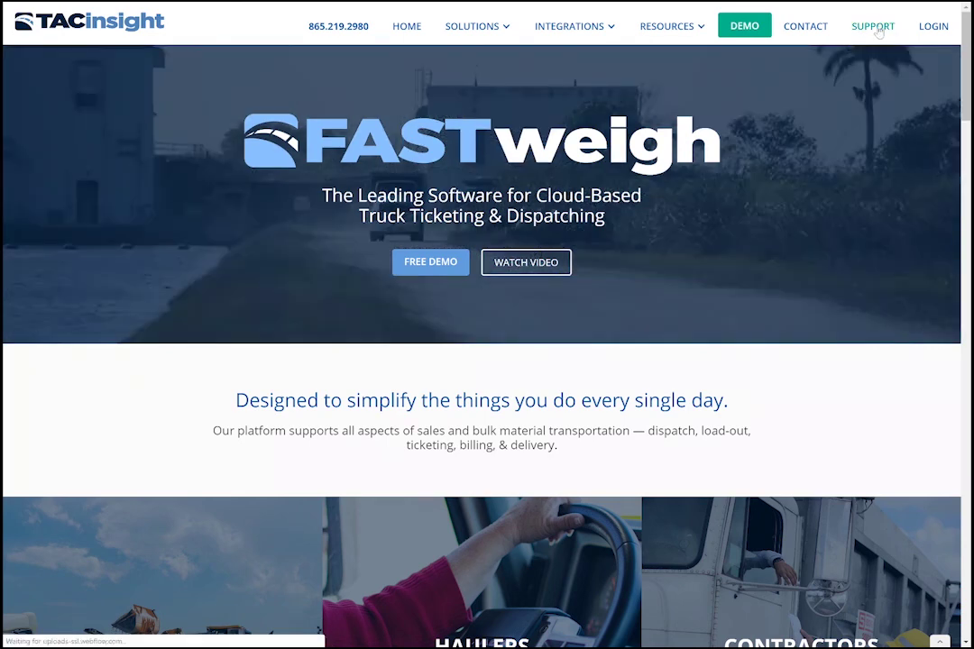
Step: Open the customer support page on the TACinsight website
{"action": "left_click", "coordinate": [874, 27]}
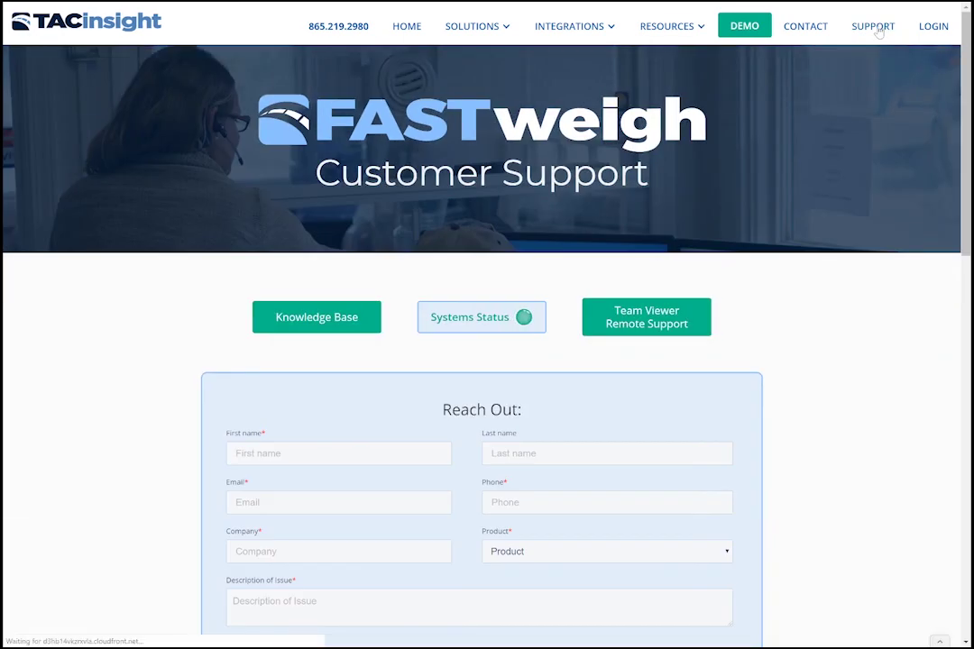